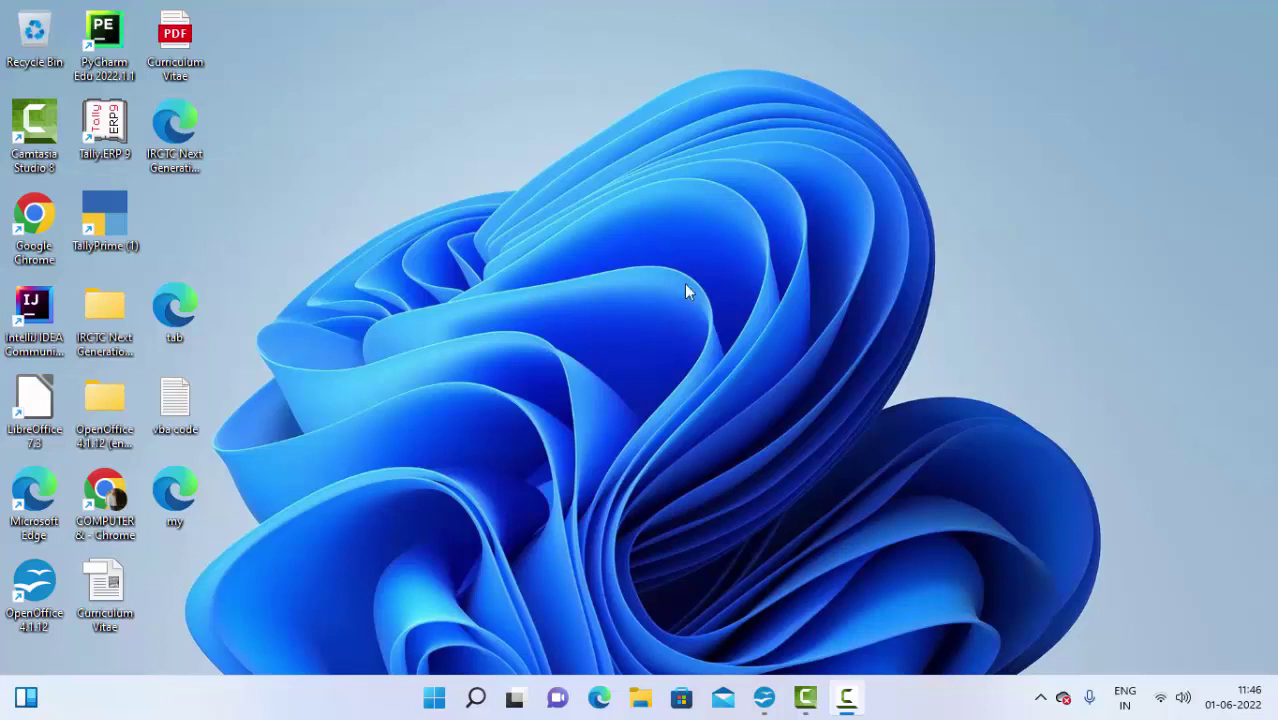
Step: Refresh the desktop twice and bring the Untitled 1 spreadsheet back up
right_click(368, 124)
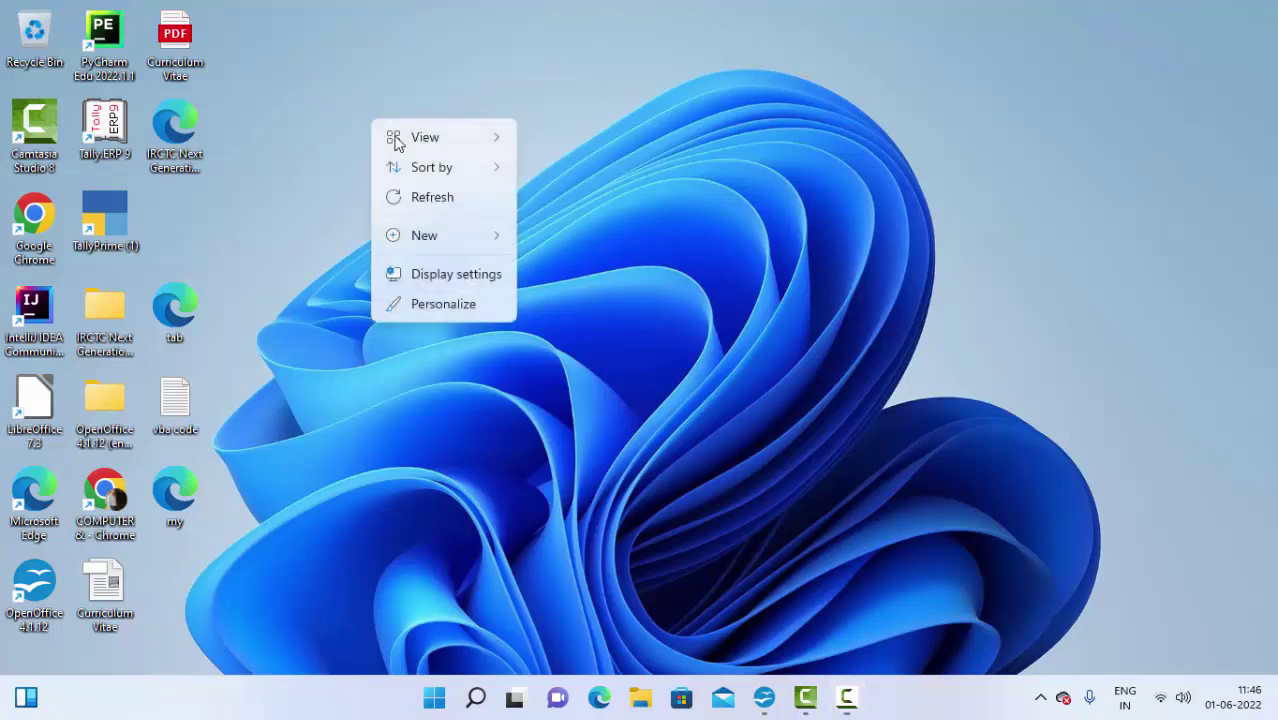
click(433, 199)
right_click(441, 181)
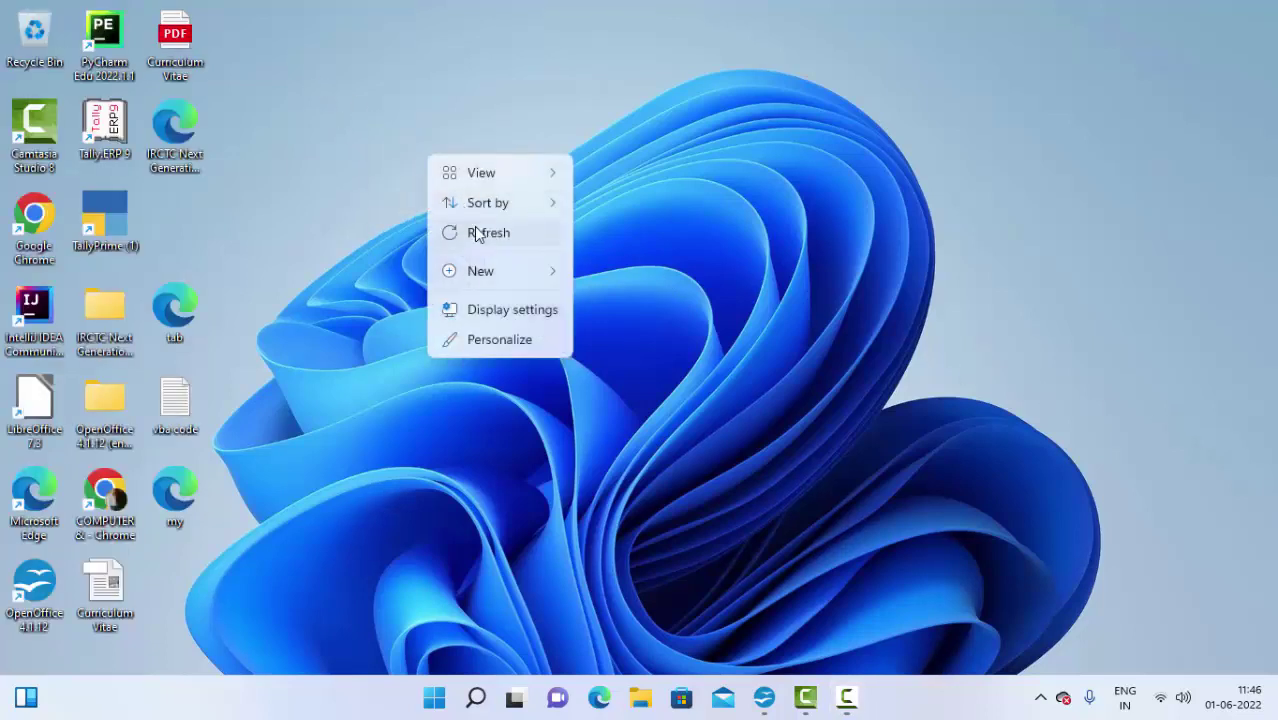
click(470, 231)
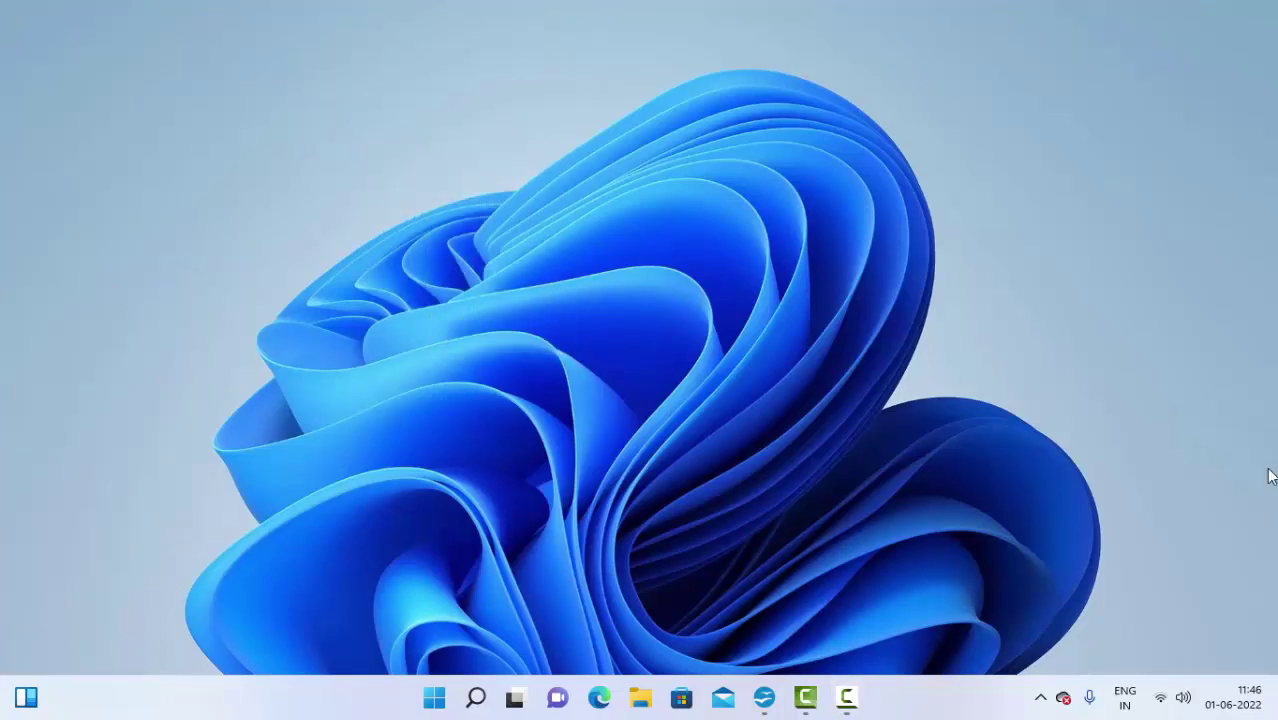
click(764, 697)
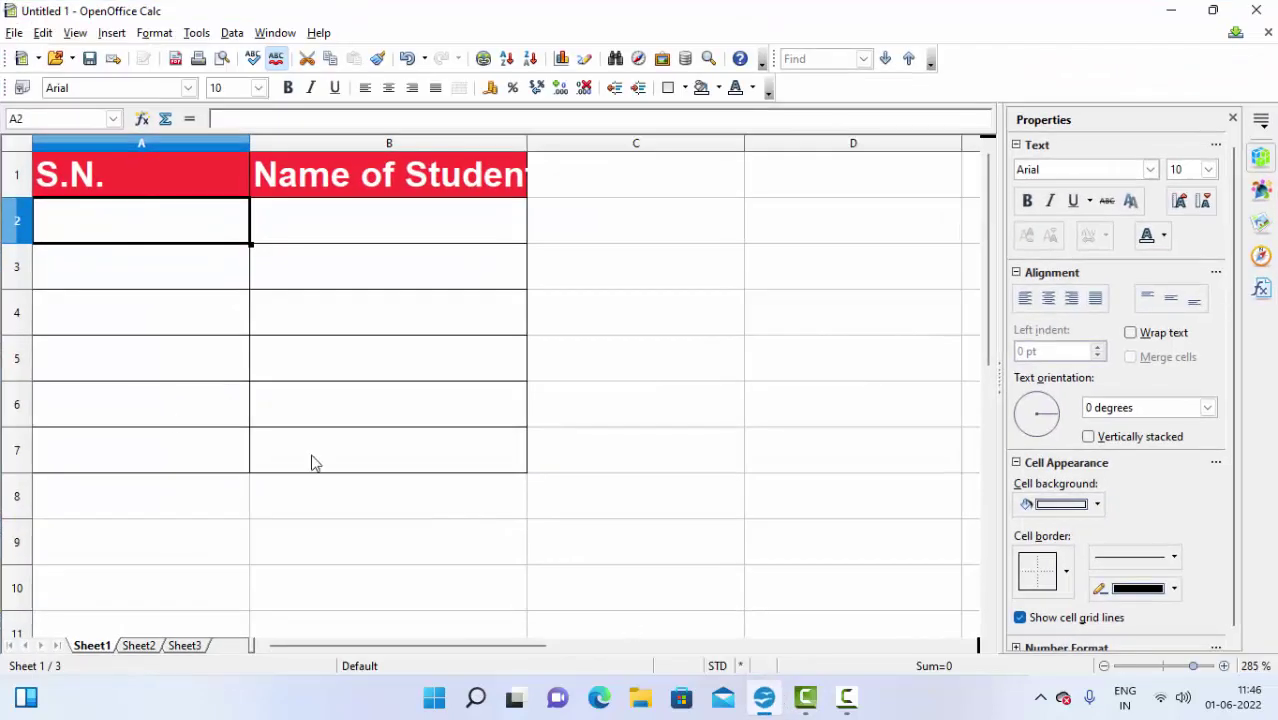
Step: Enter the test formula =row() in A5 so it returns 5
click(135, 377)
text(=r)
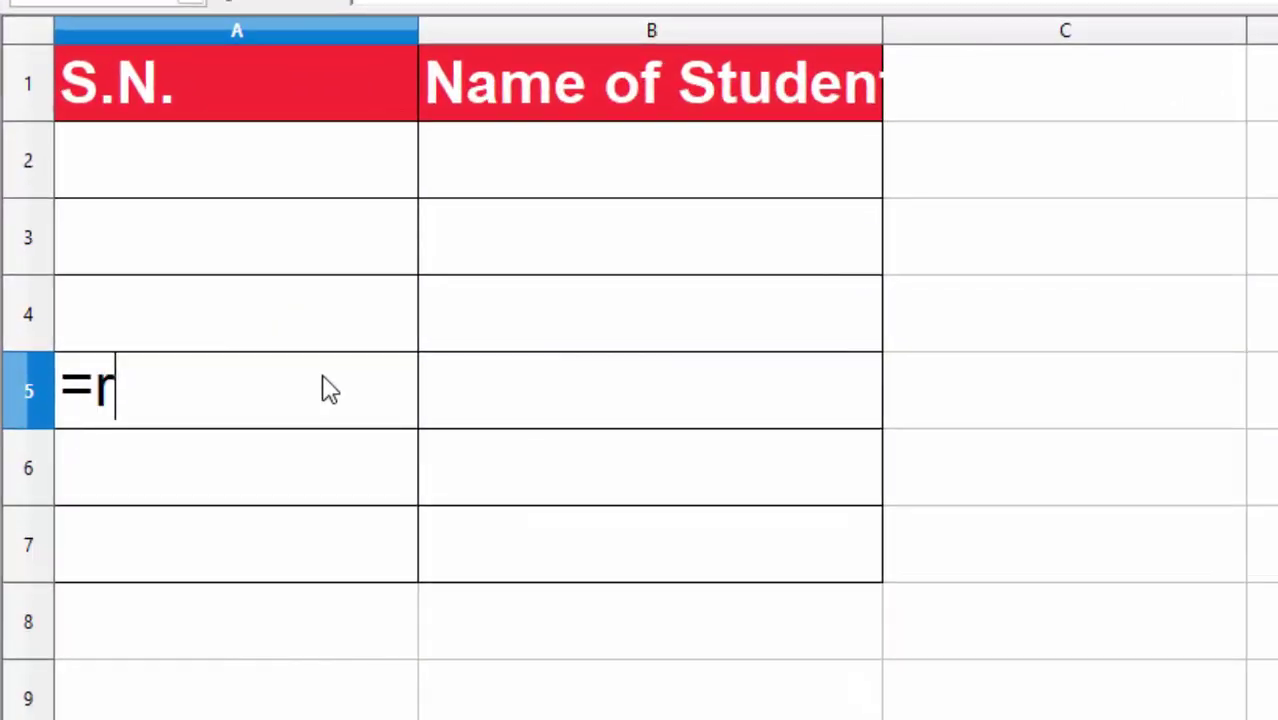
text(ow)
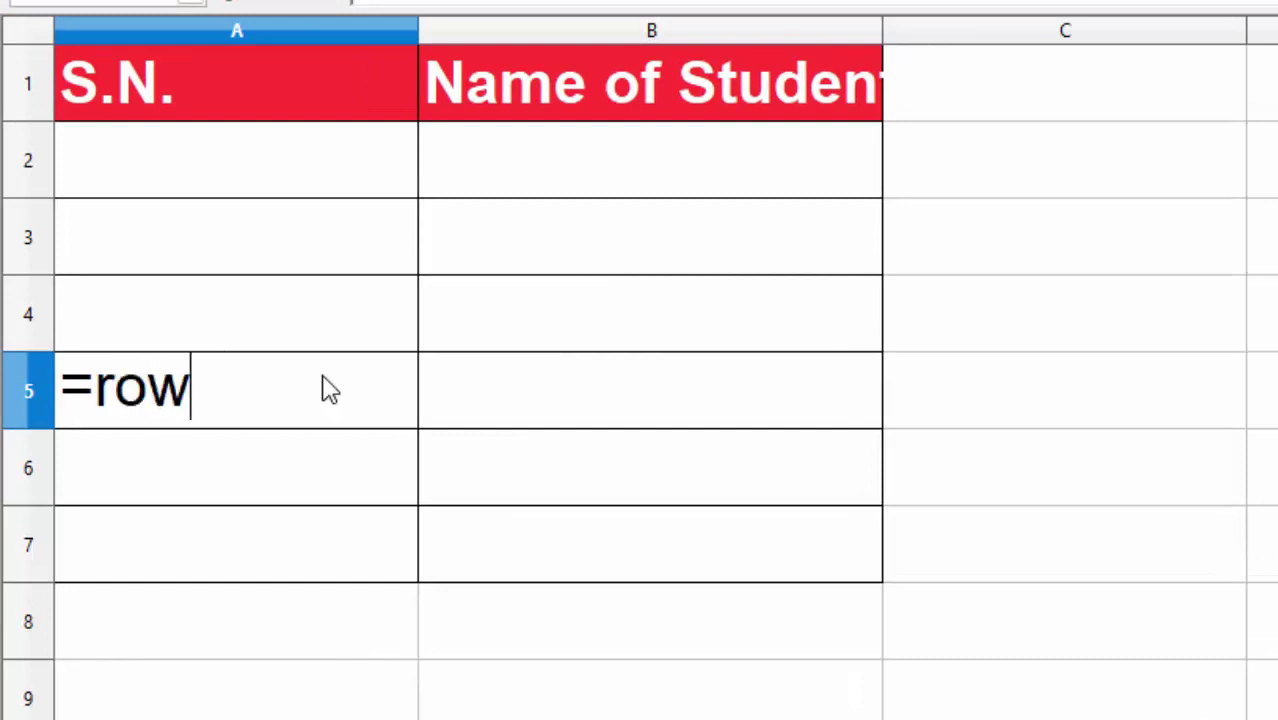
text(())
key(Return)
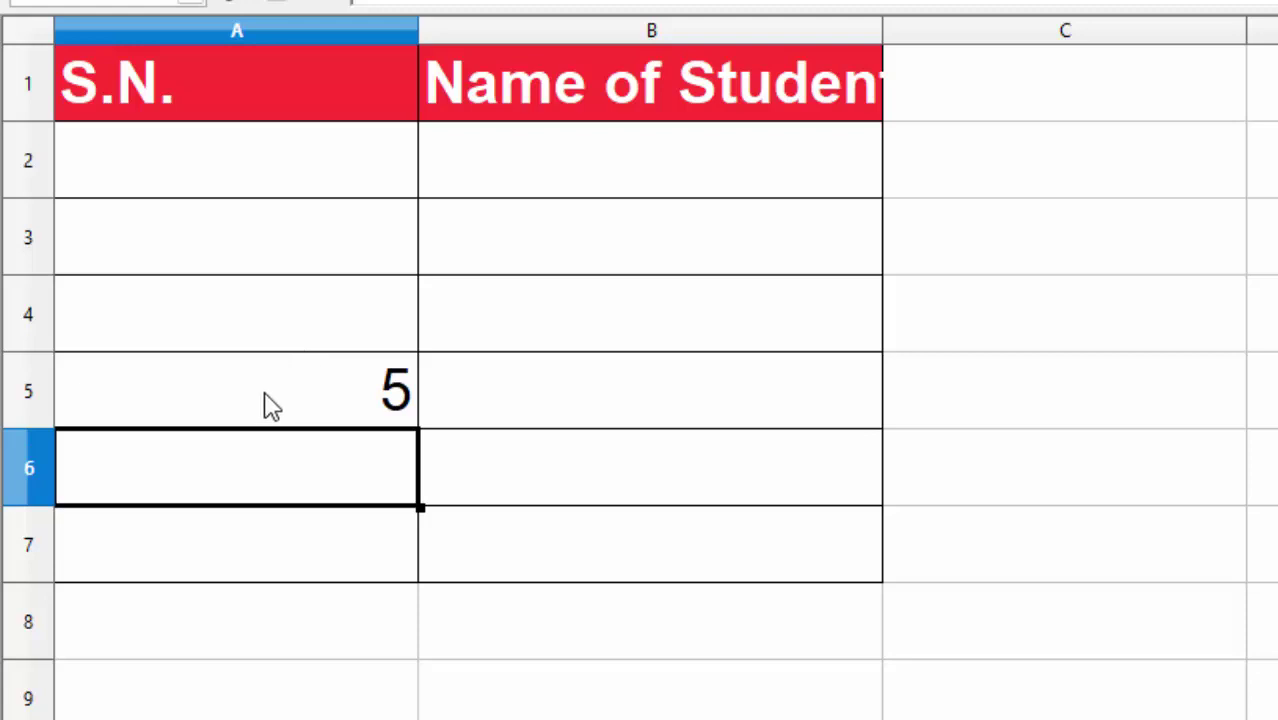
Step: Delete the test result 5 from row 5 and confirm, leaving the sheet clean
click(20, 92)
click(23, 145)
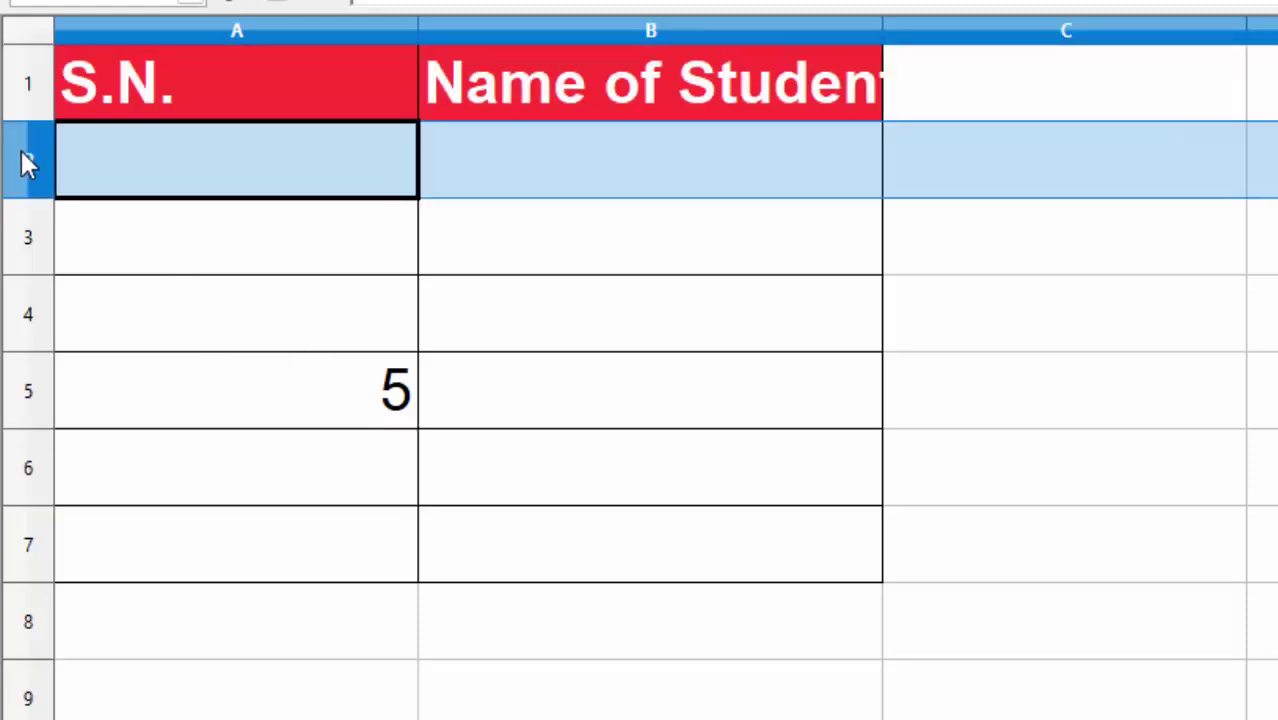
click(13, 255)
click(24, 327)
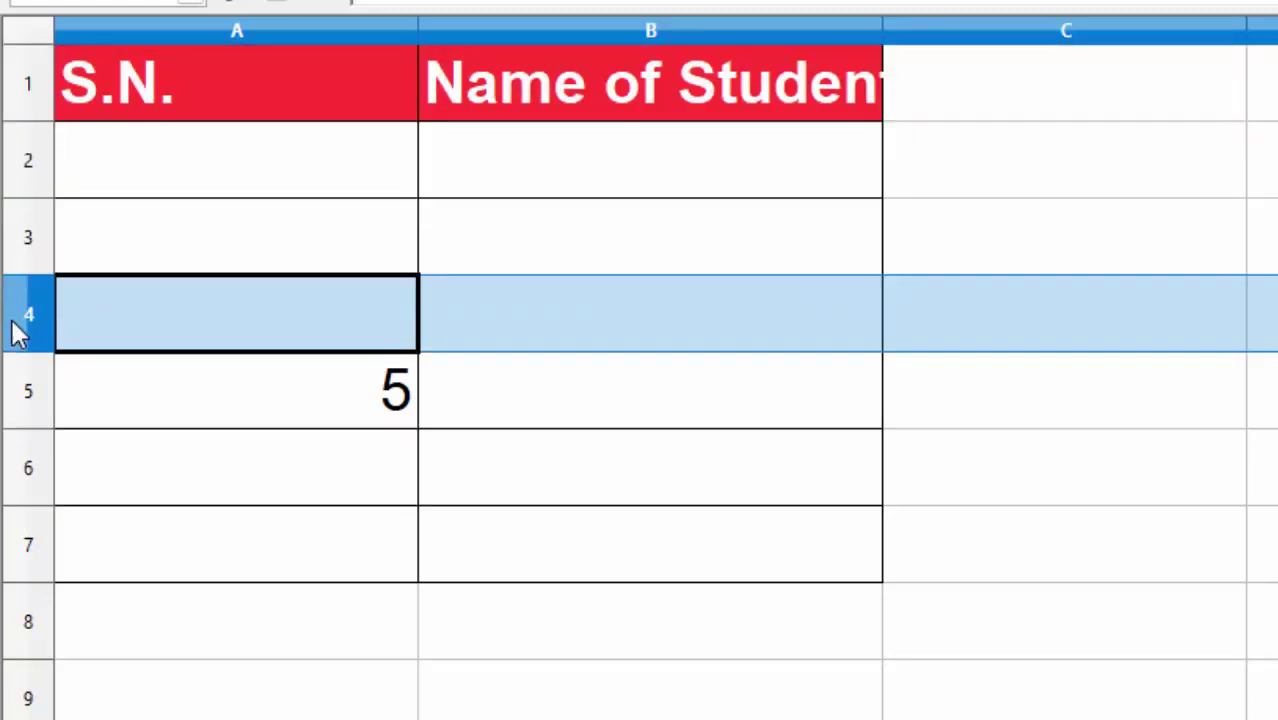
click(35, 418)
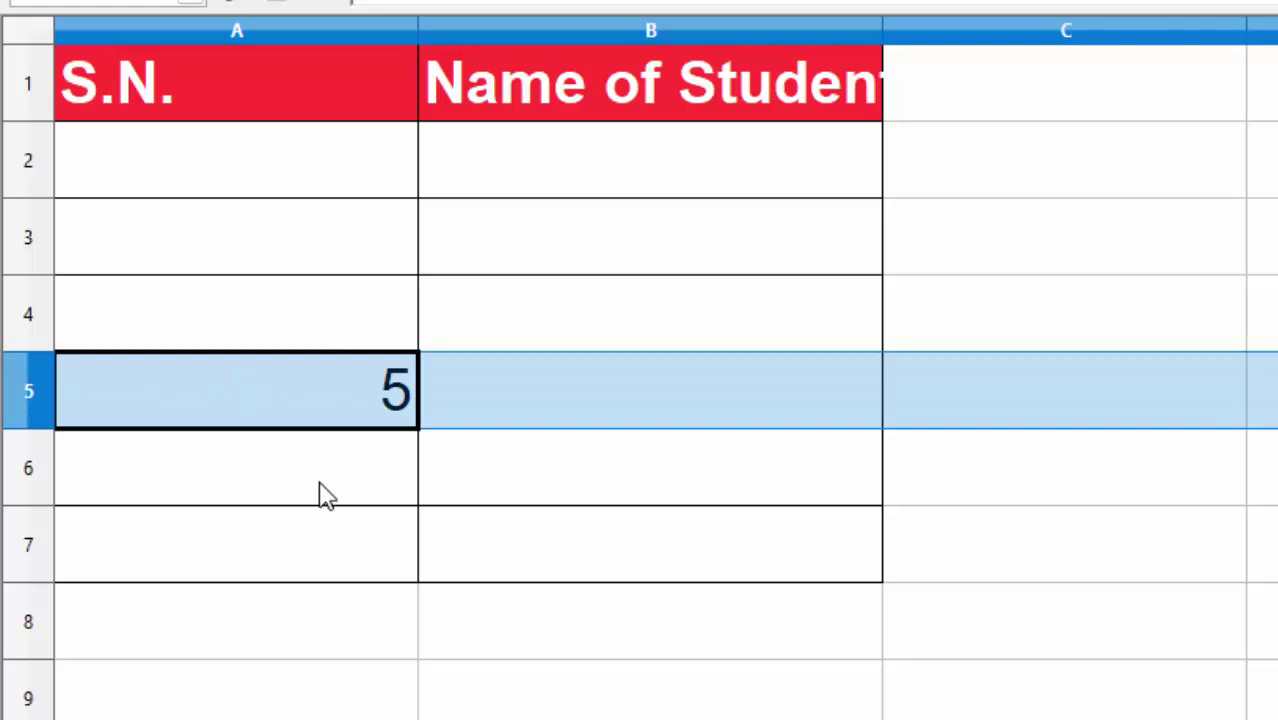
key(BackSpace)
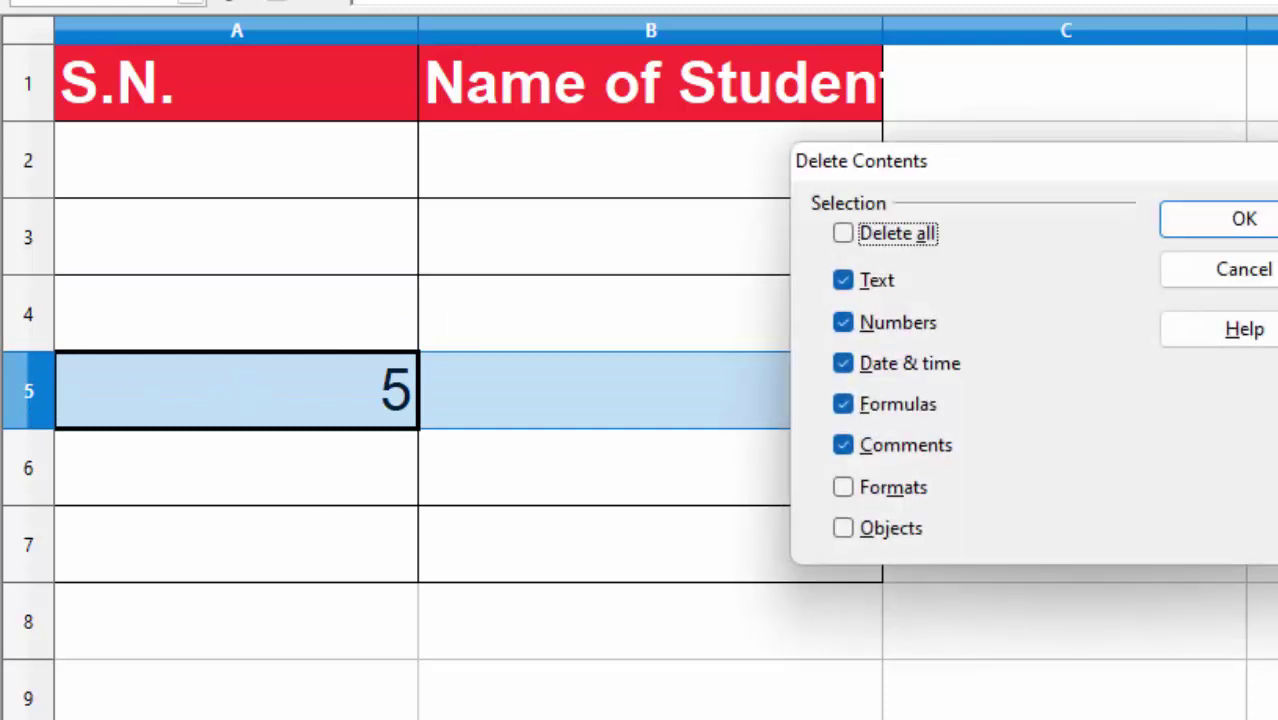
click(1210, 220)
click(513, 586)
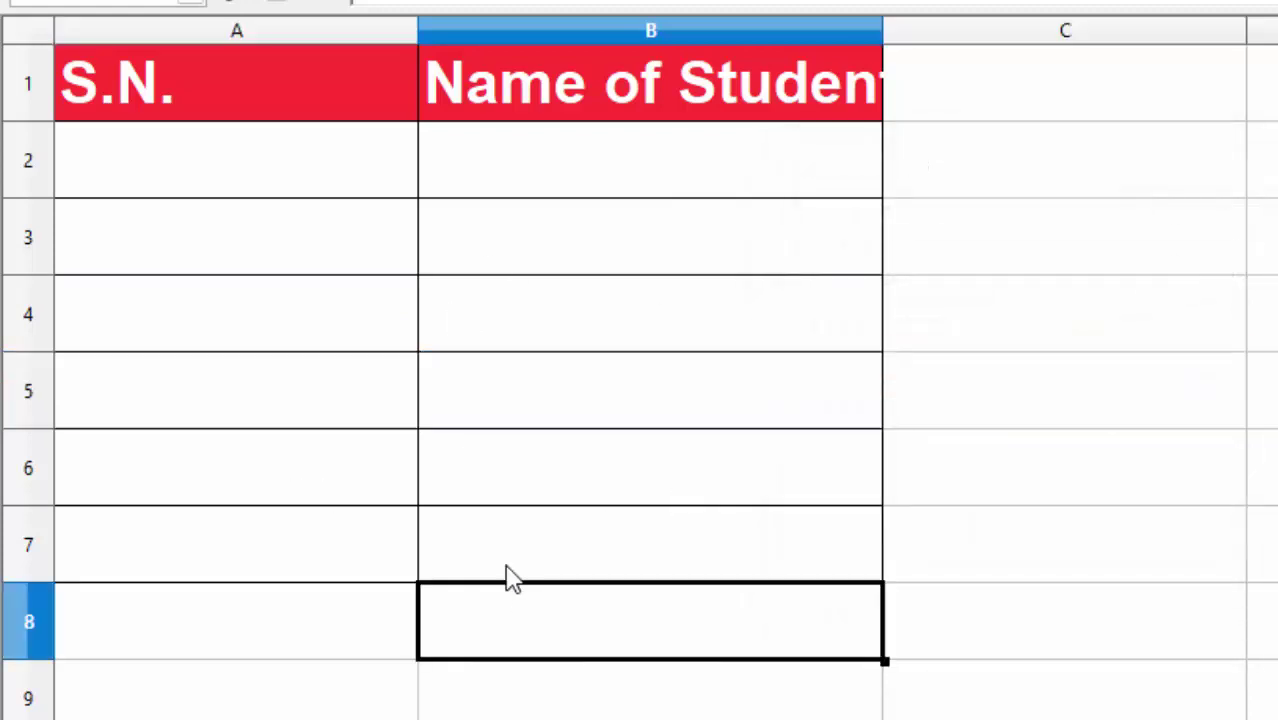
click(147, 262)
text(=r)
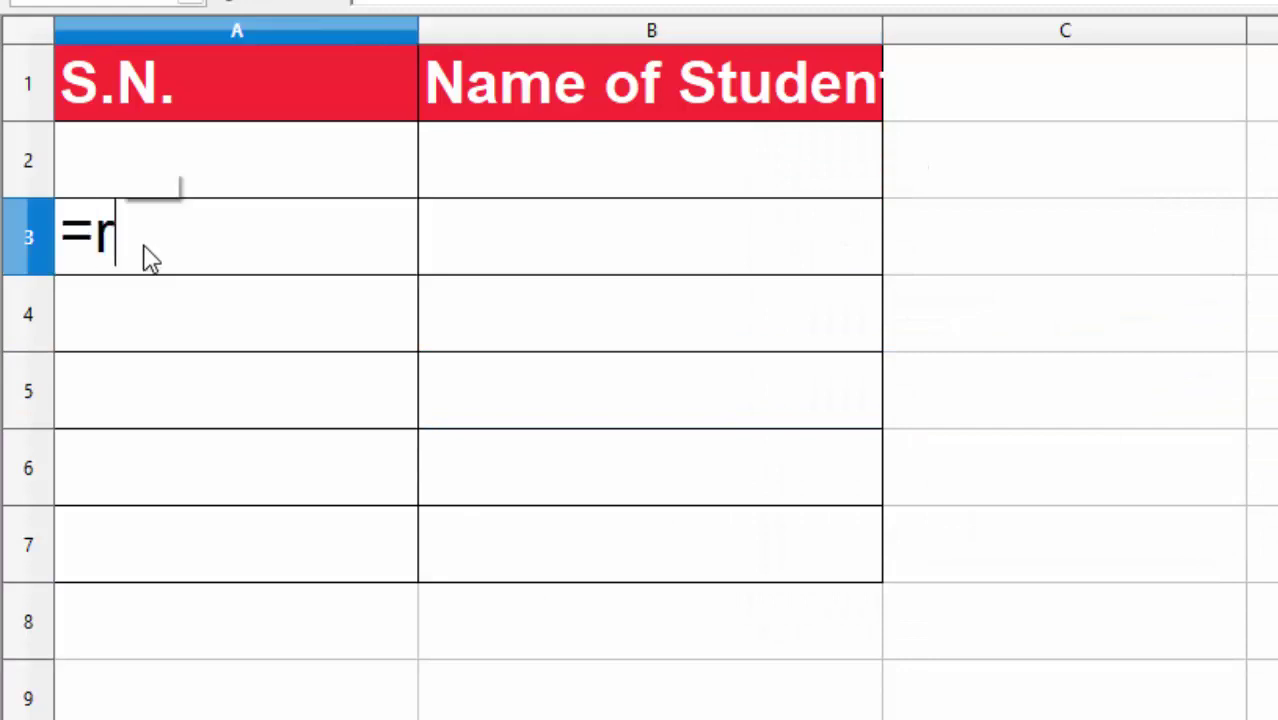
text(ow())
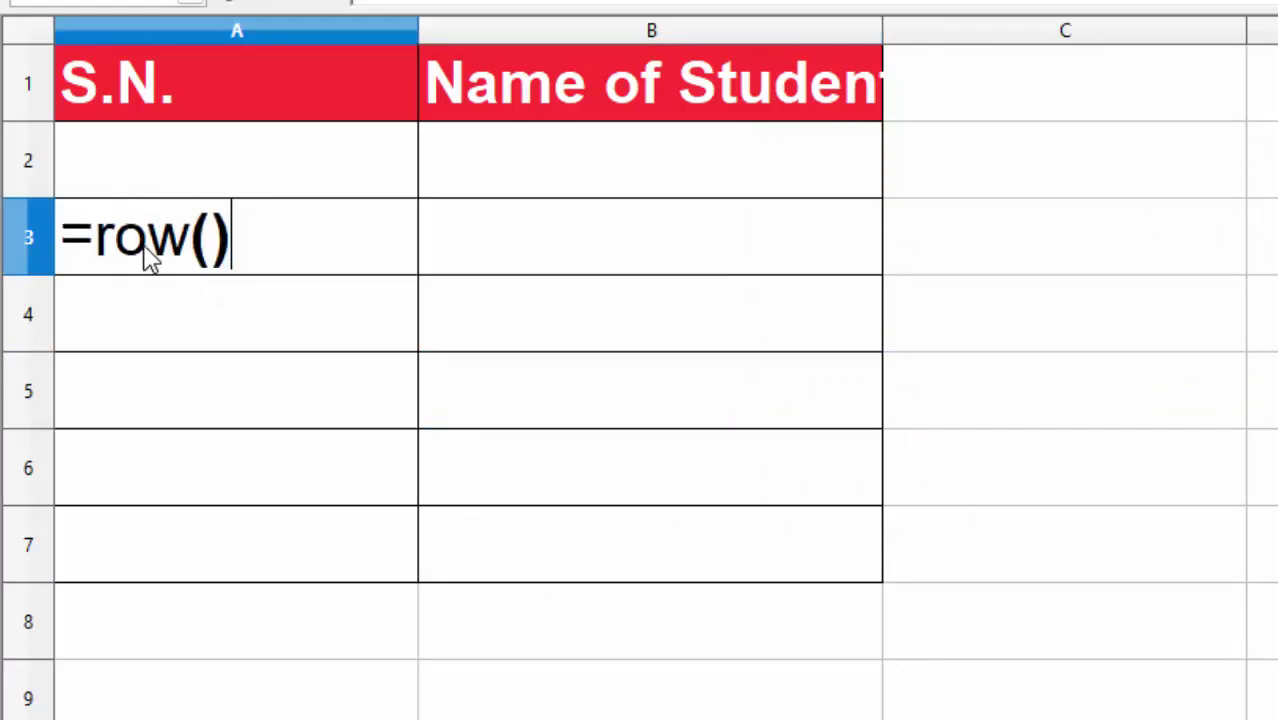
key(Return)
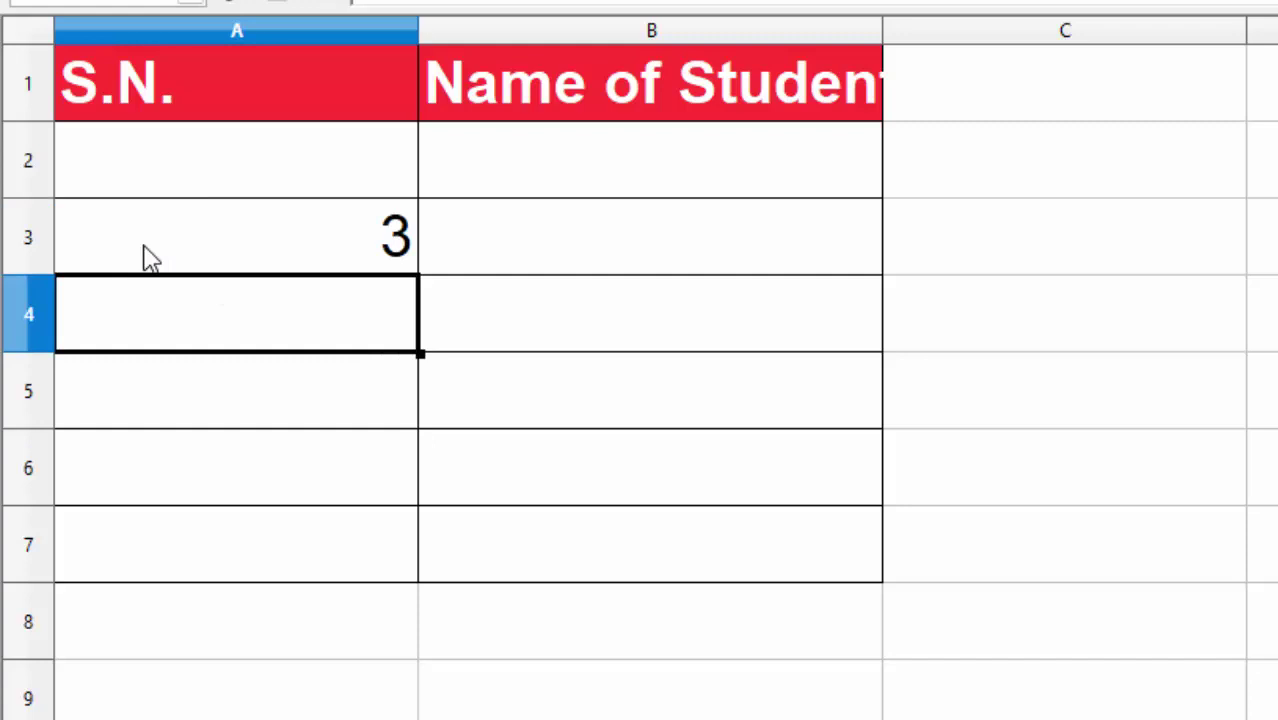
click(276, 261)
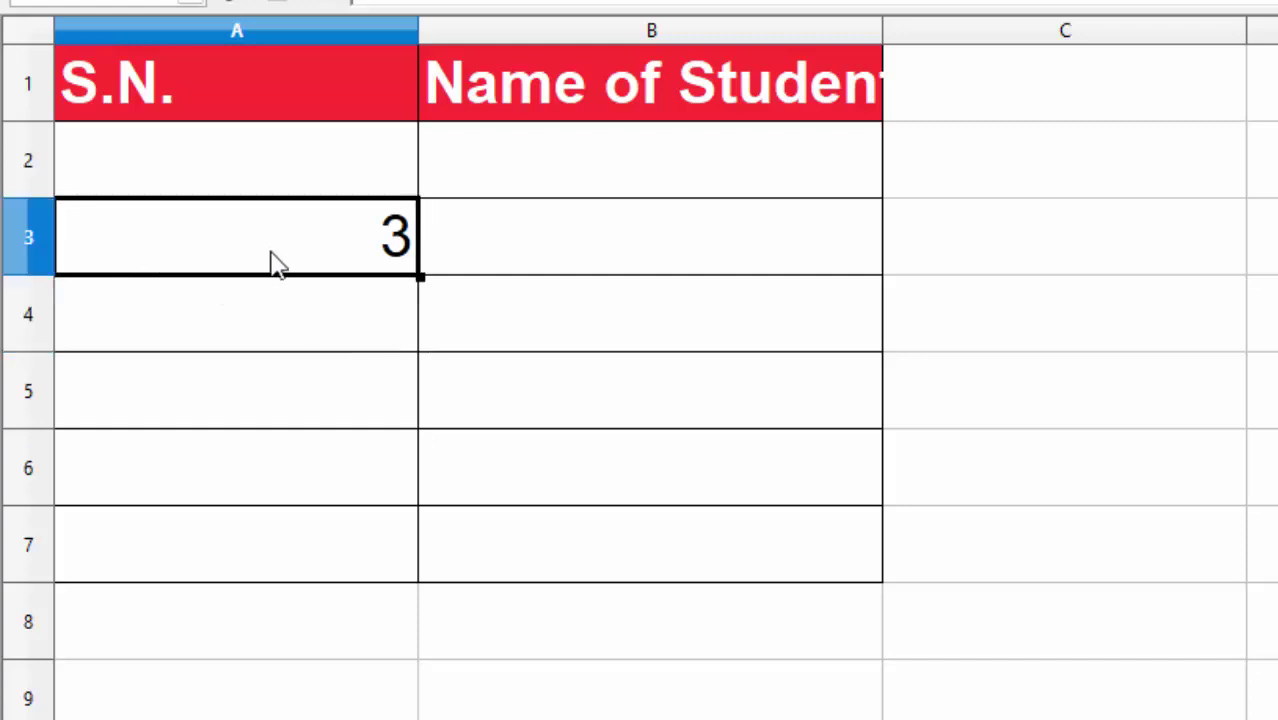
key(BackSpace)
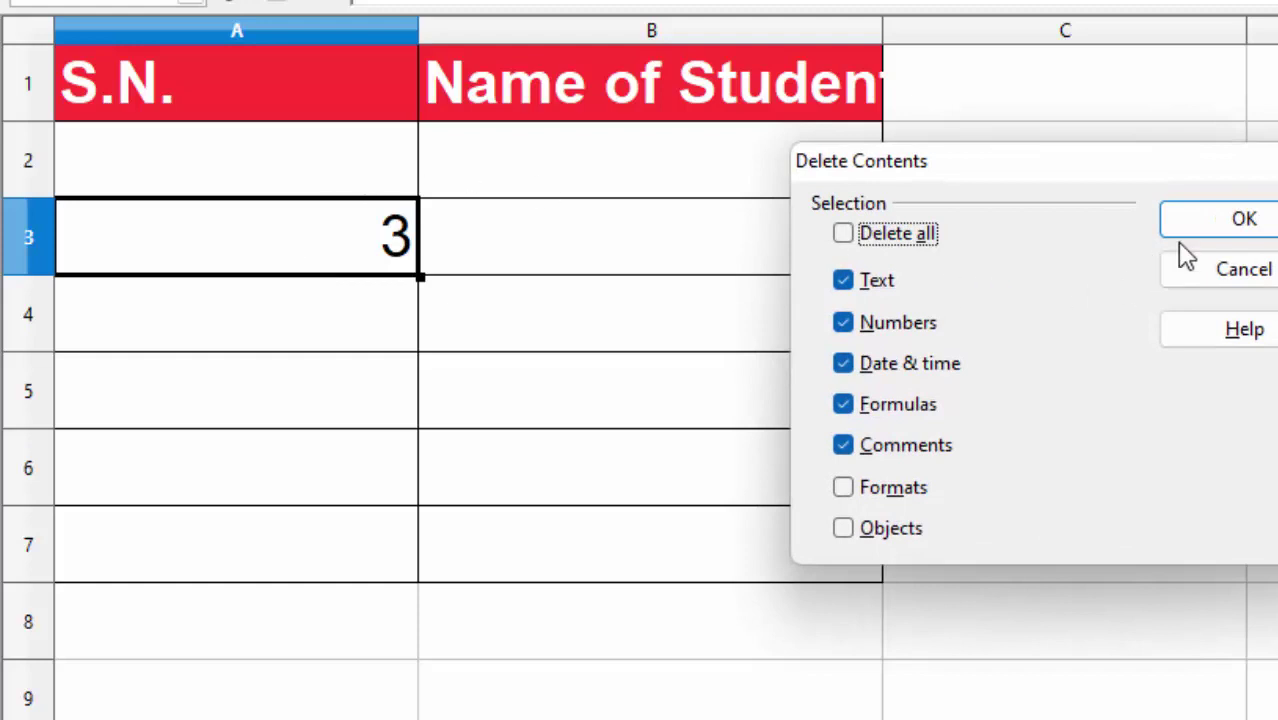
click(1236, 238)
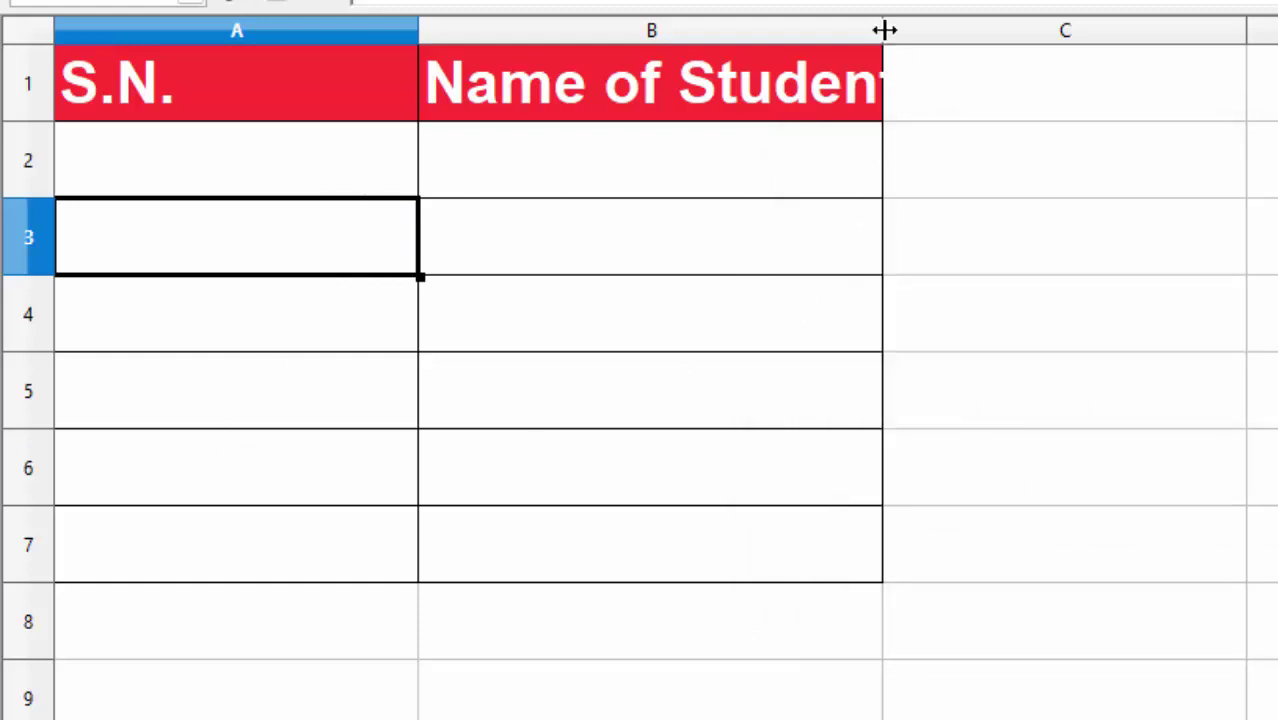
Step: Drag column B wider to fit the full Name of Student header, then move to A2
drag(884, 30, 926, 127)
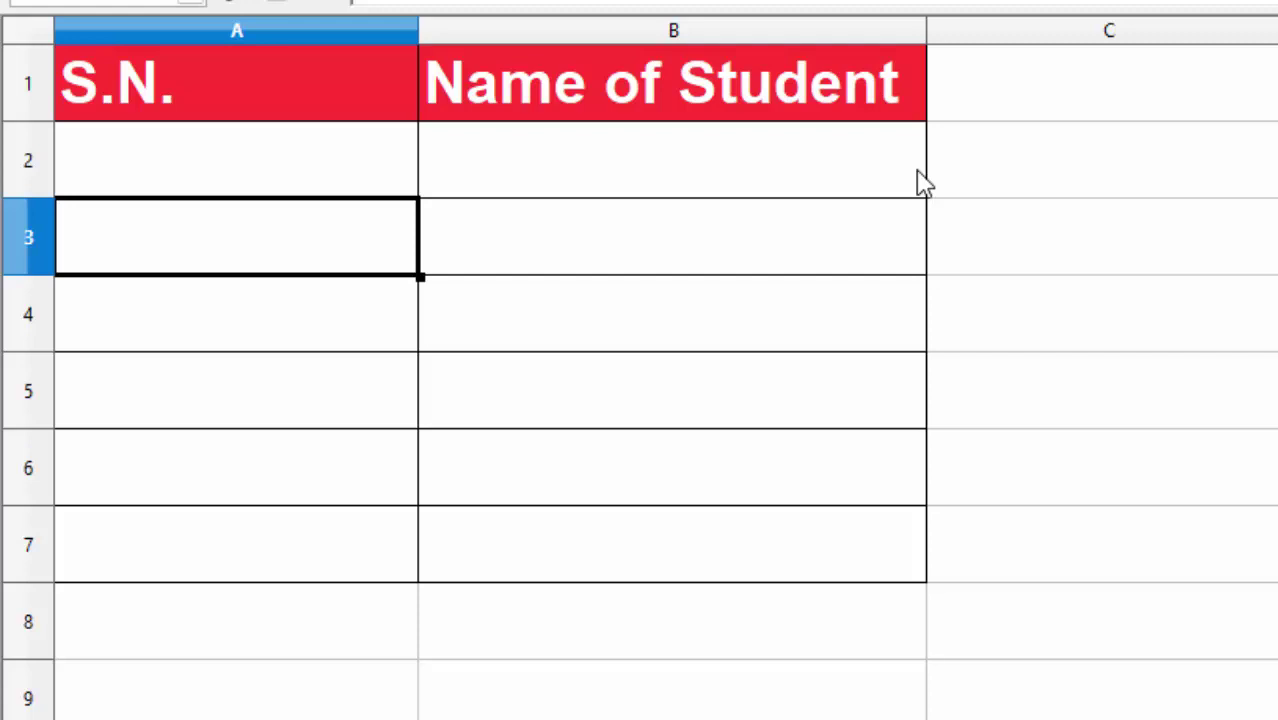
key(Up)
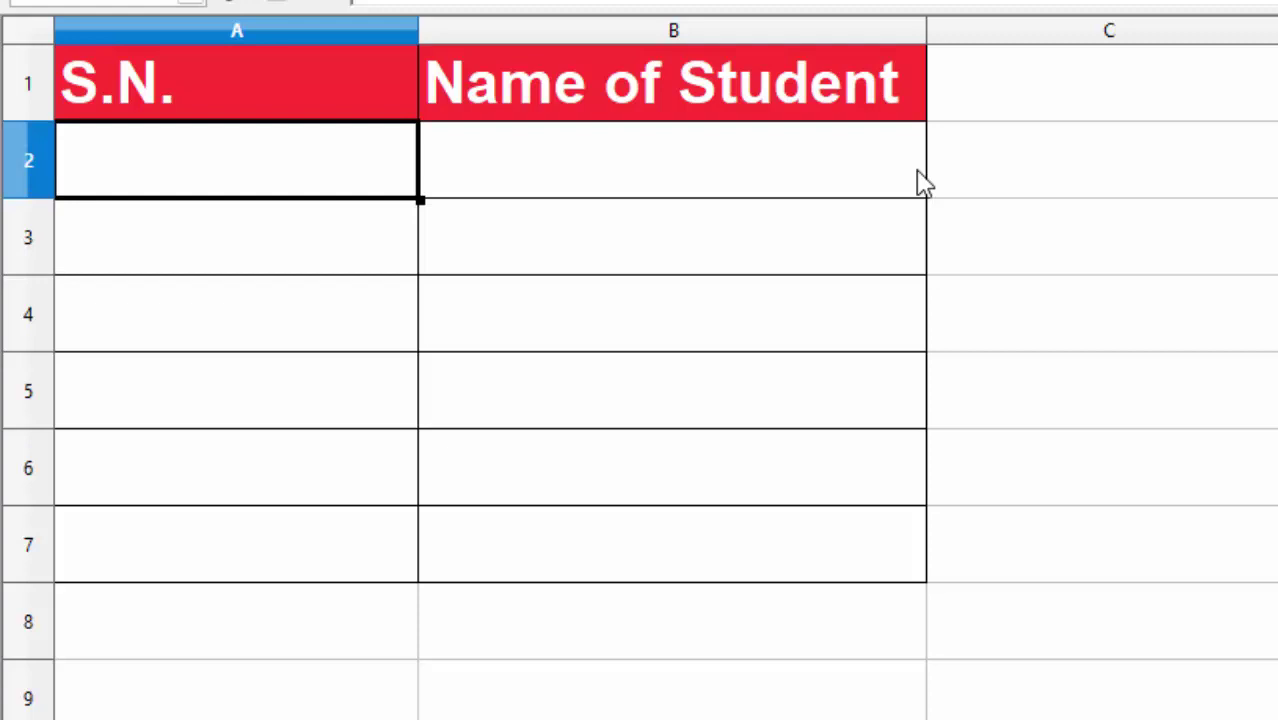
Step: Enter =if(B2<>"",row(A1),"") in A2, picking B2 and A1 by clicking
text(=)
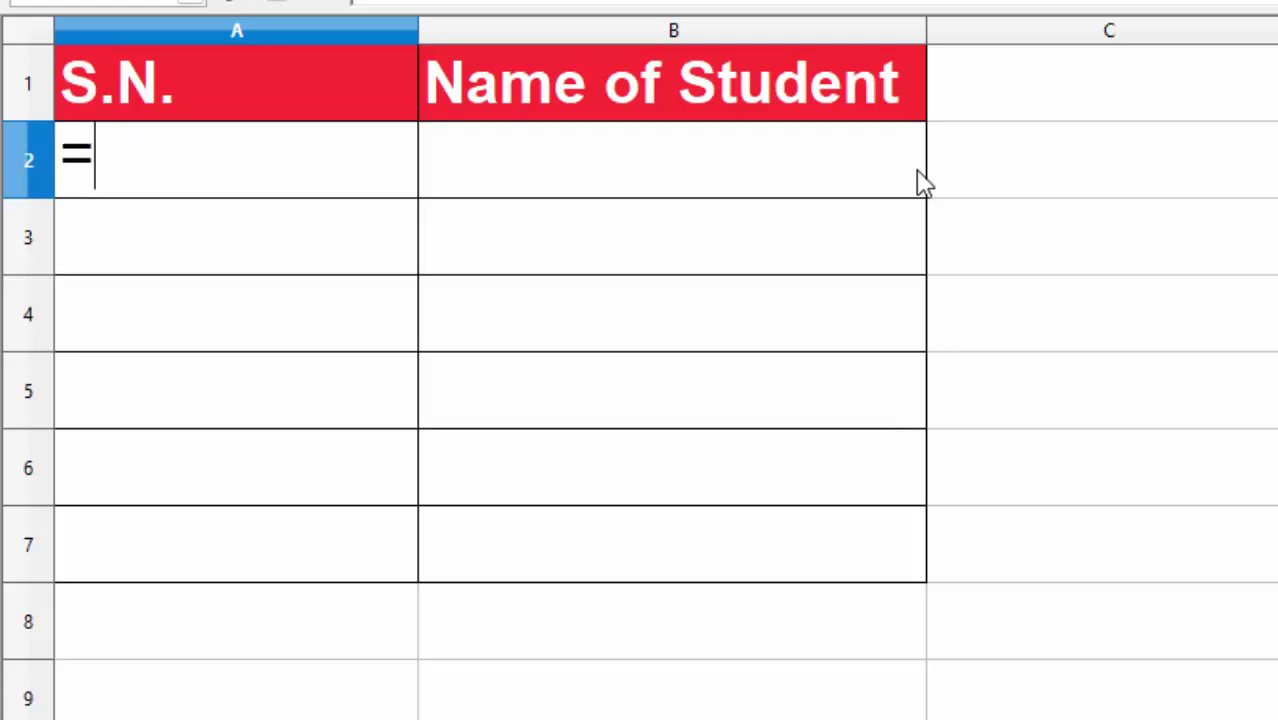
text(if()
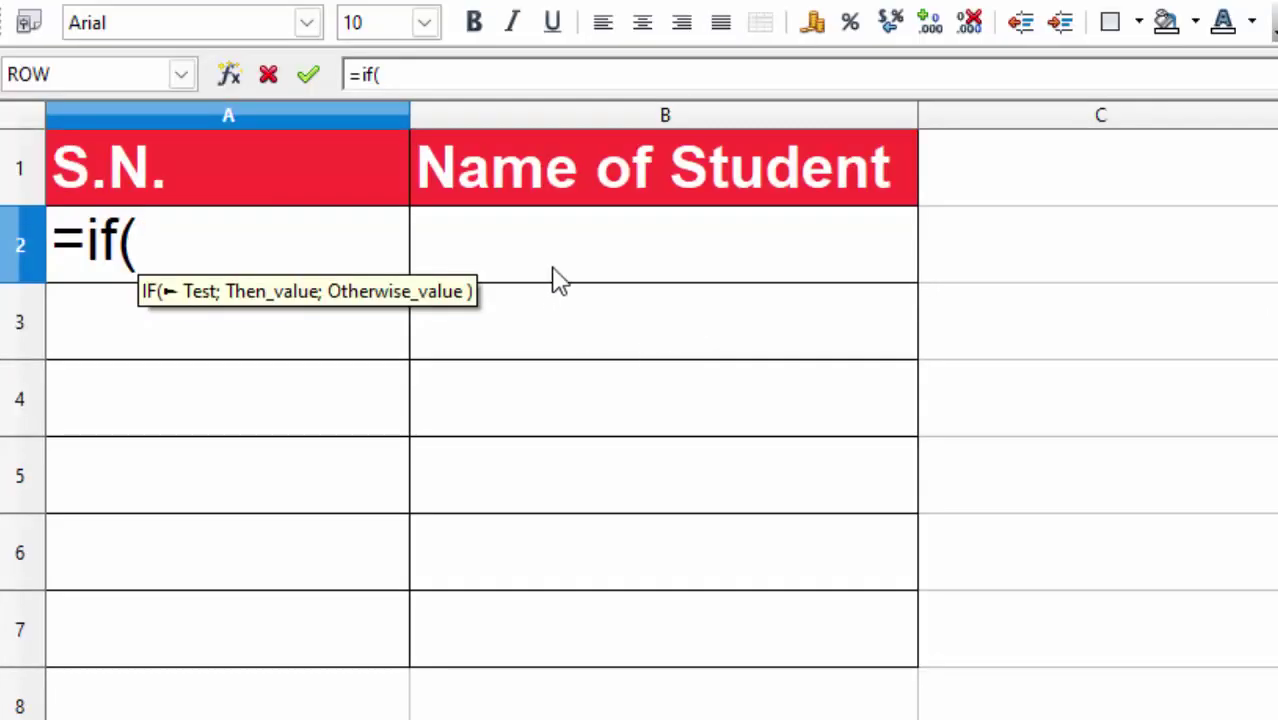
click(559, 280)
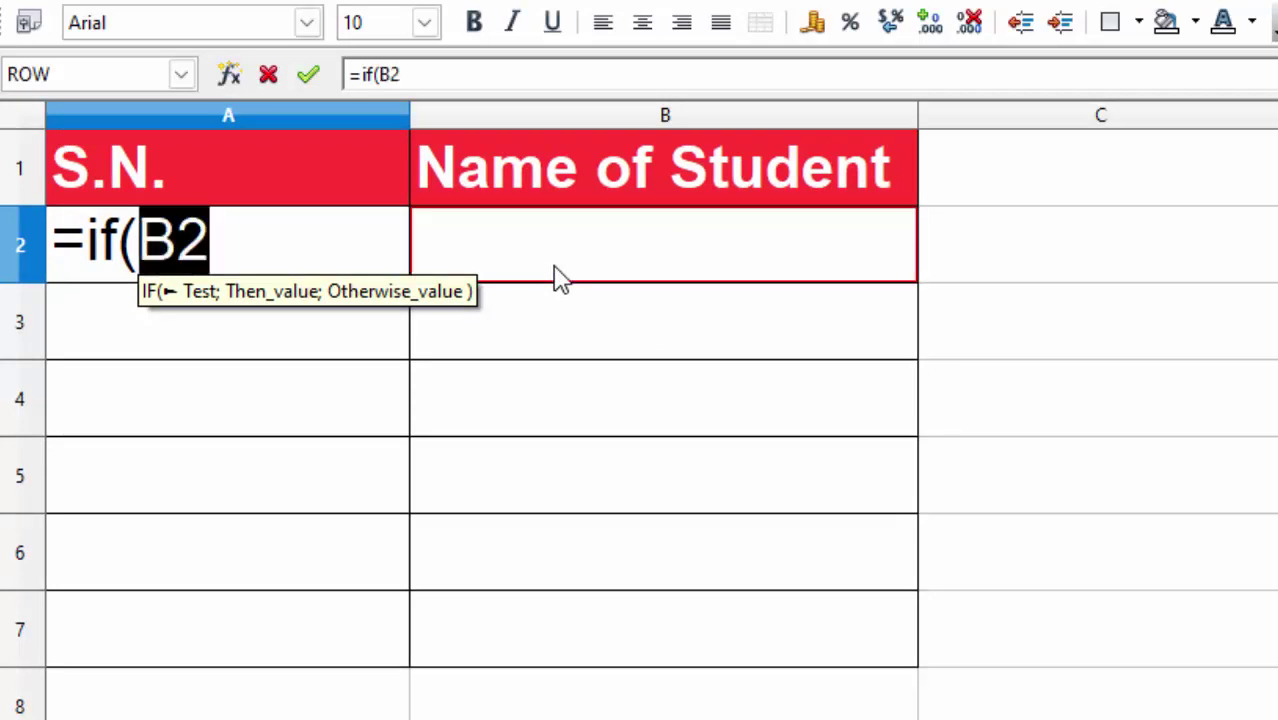
click(228, 250)
text(<)
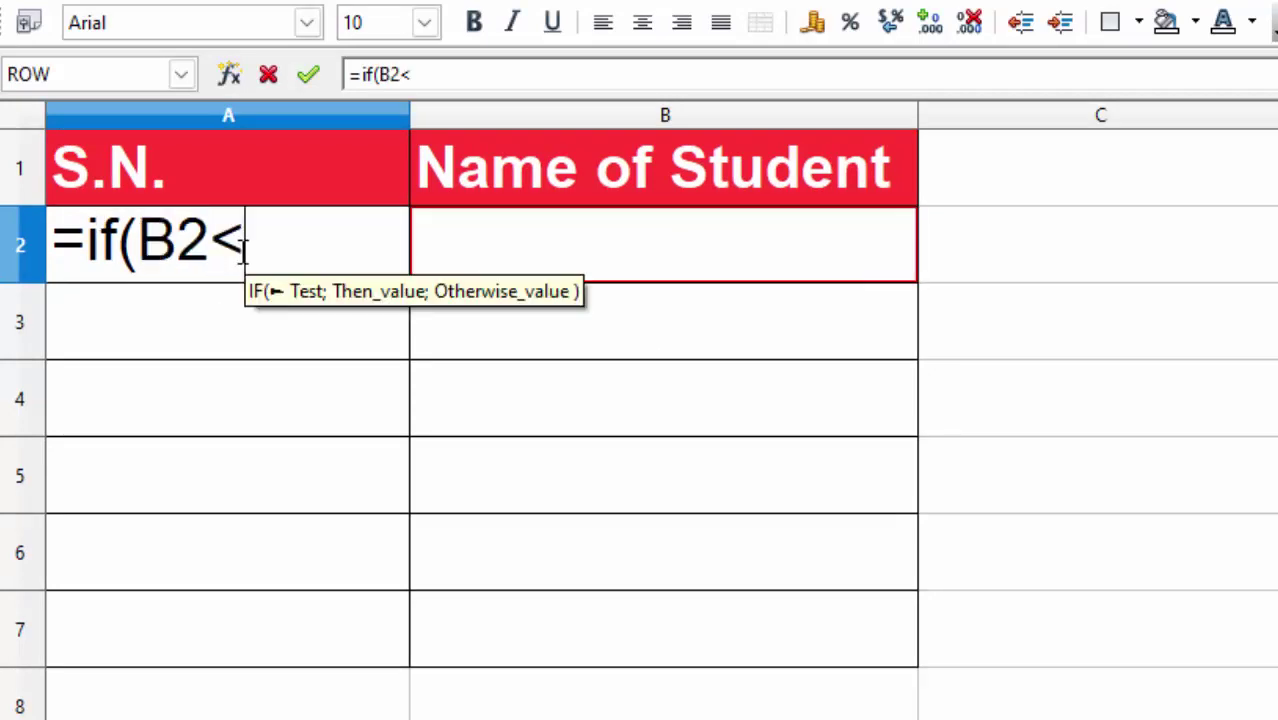
text(>)
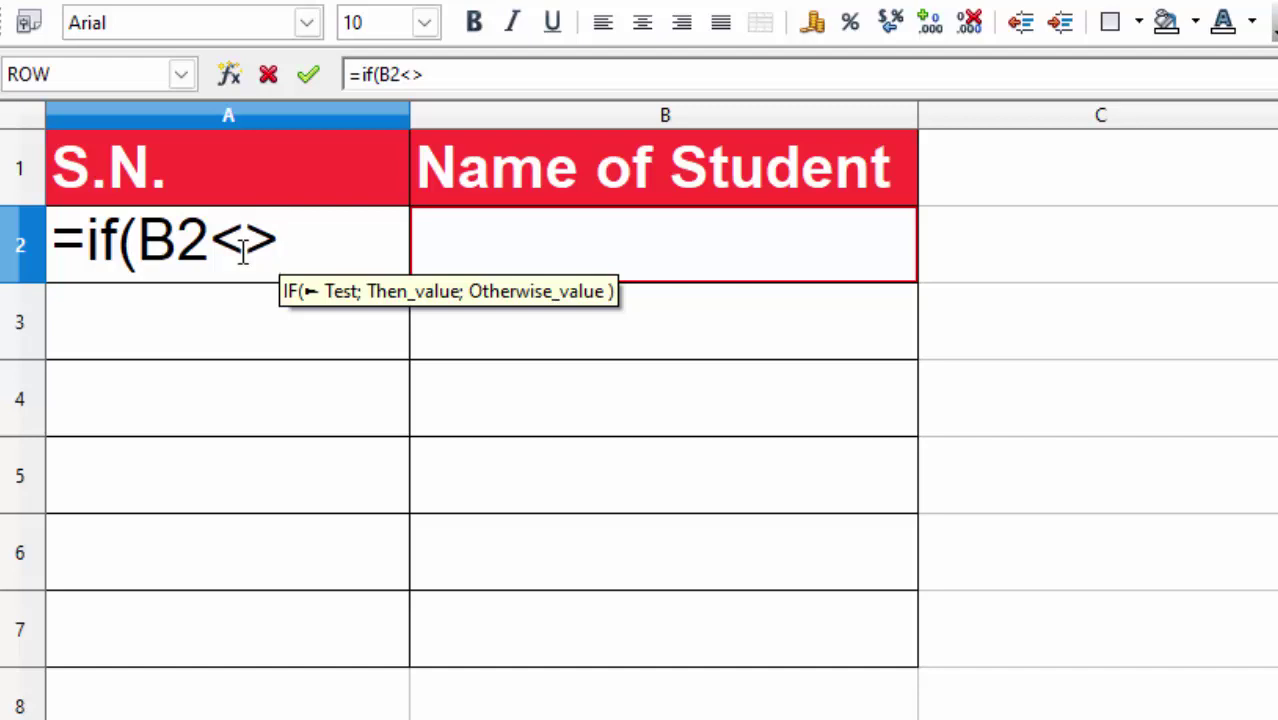
text(")
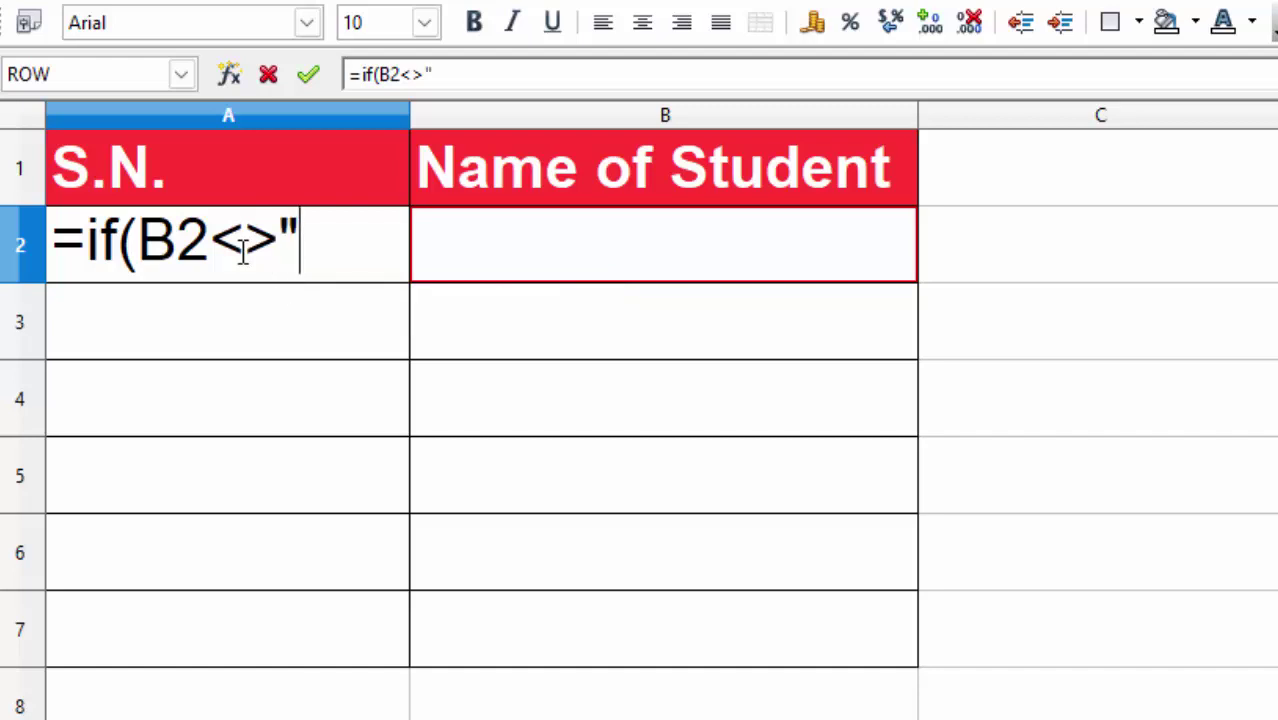
text(",)
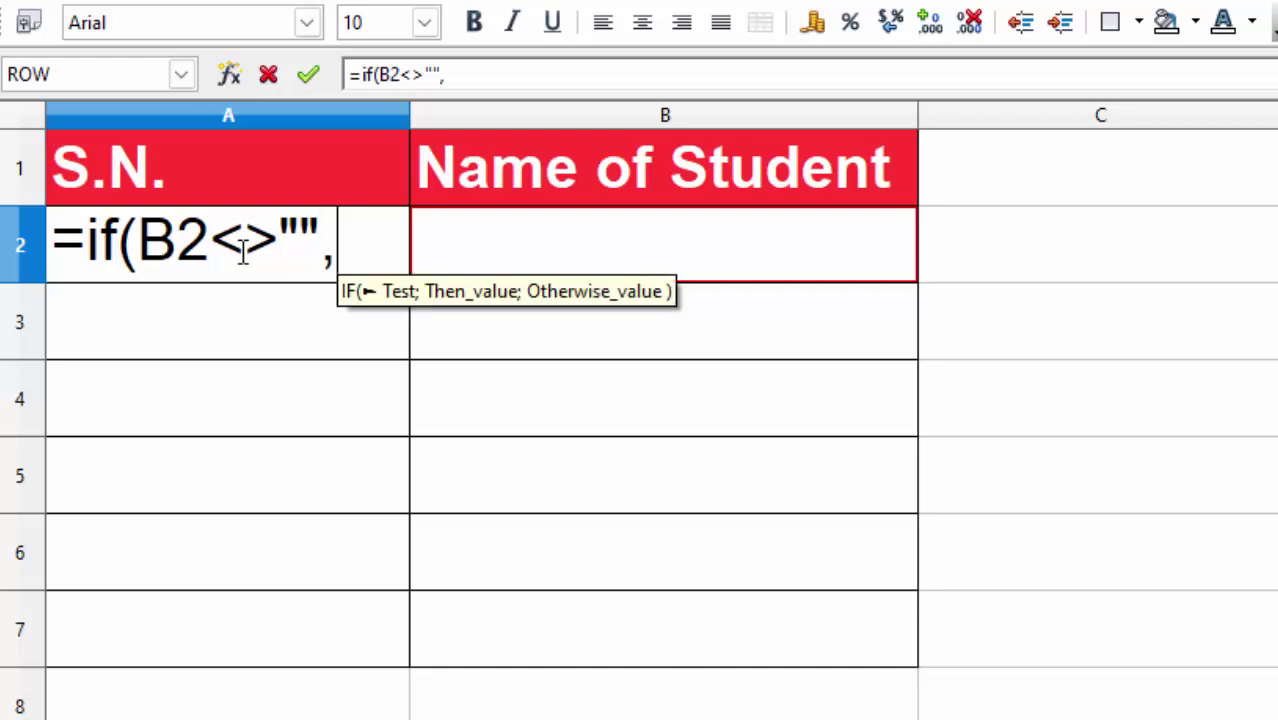
text(row)
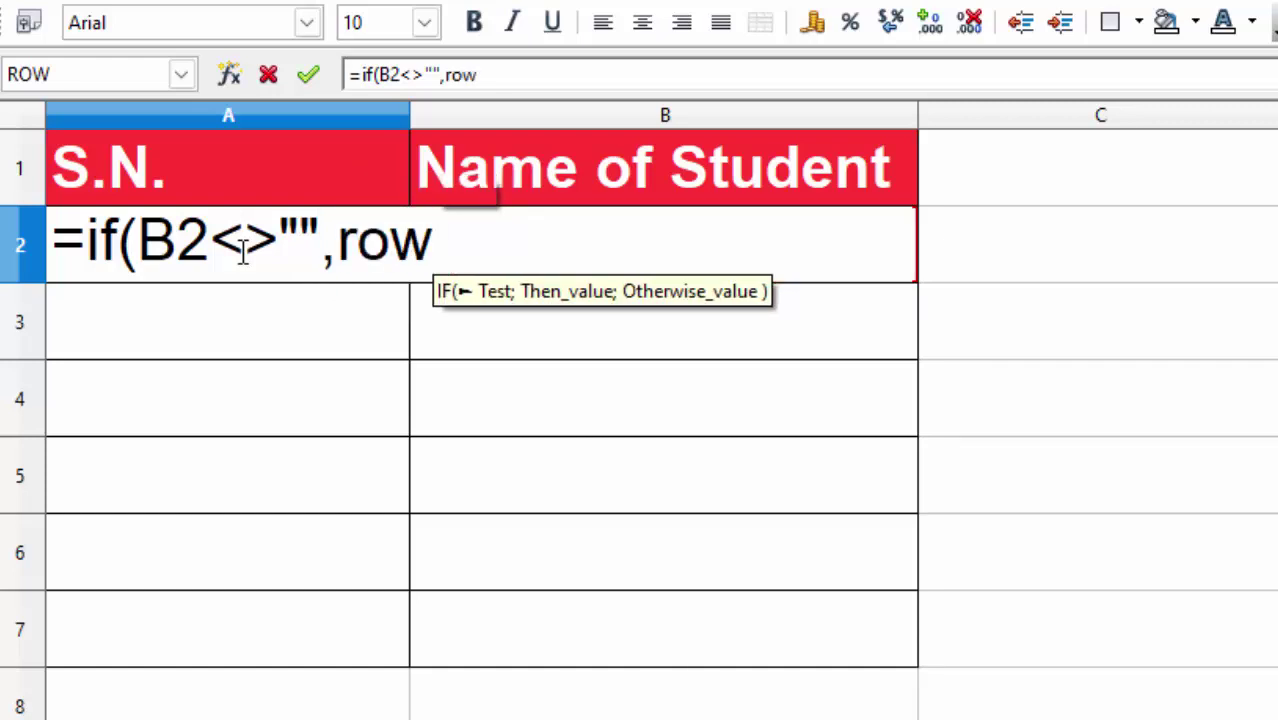
text(()
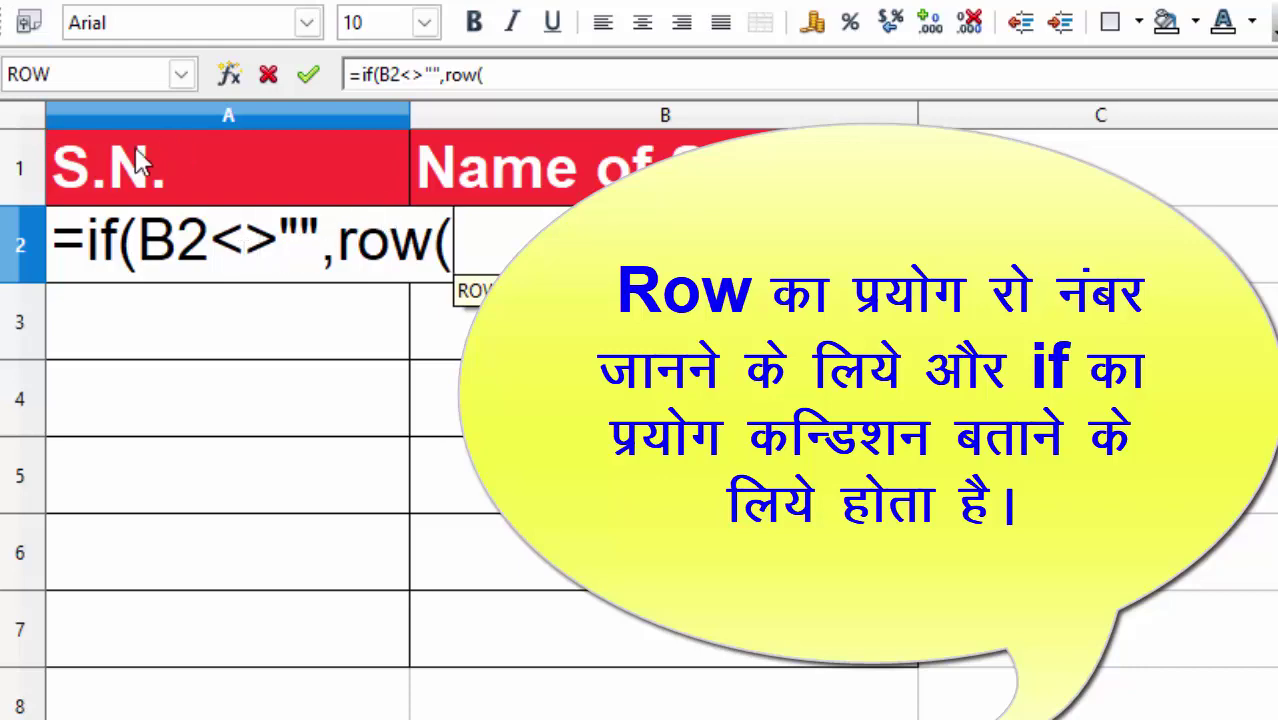
click(140, 163)
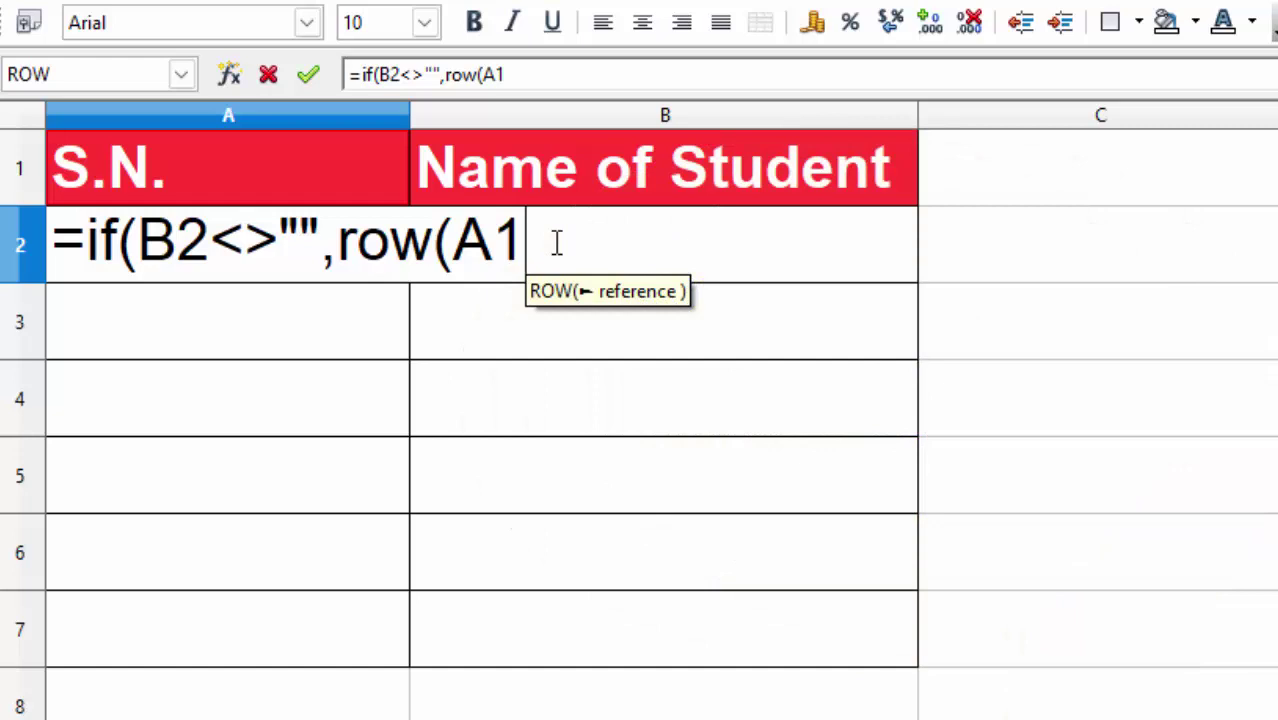
text(),)
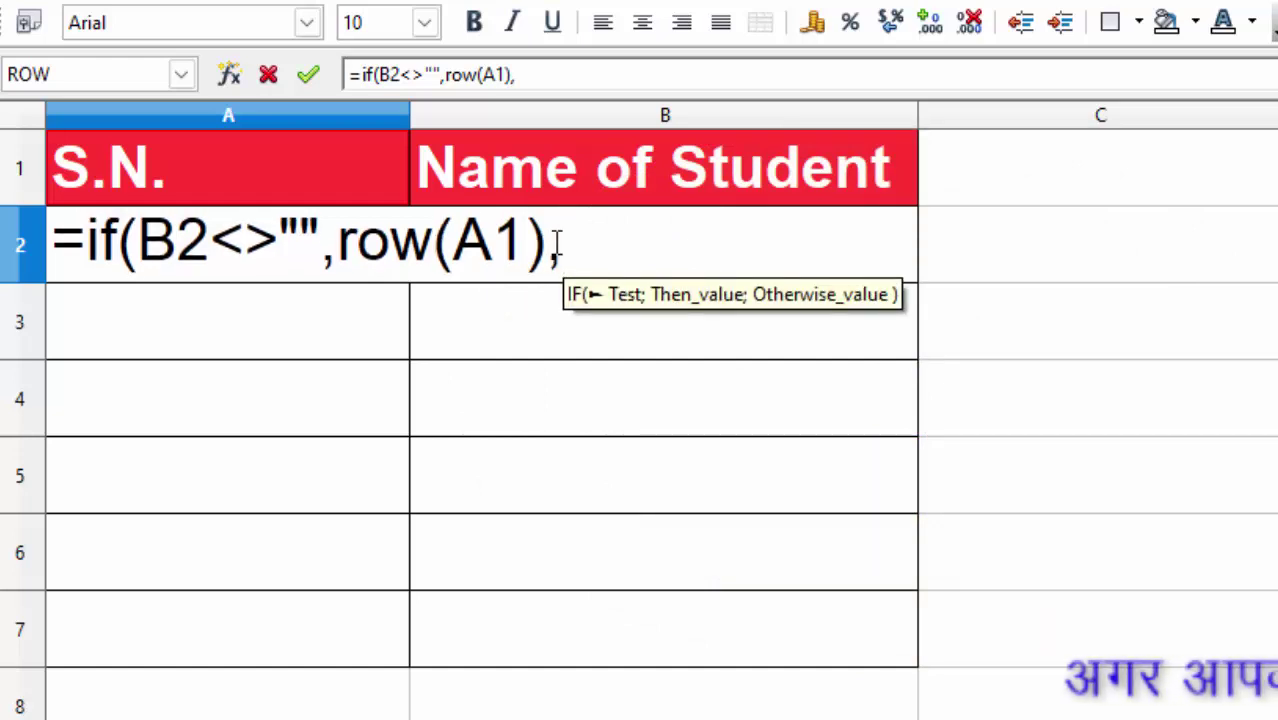
text("")
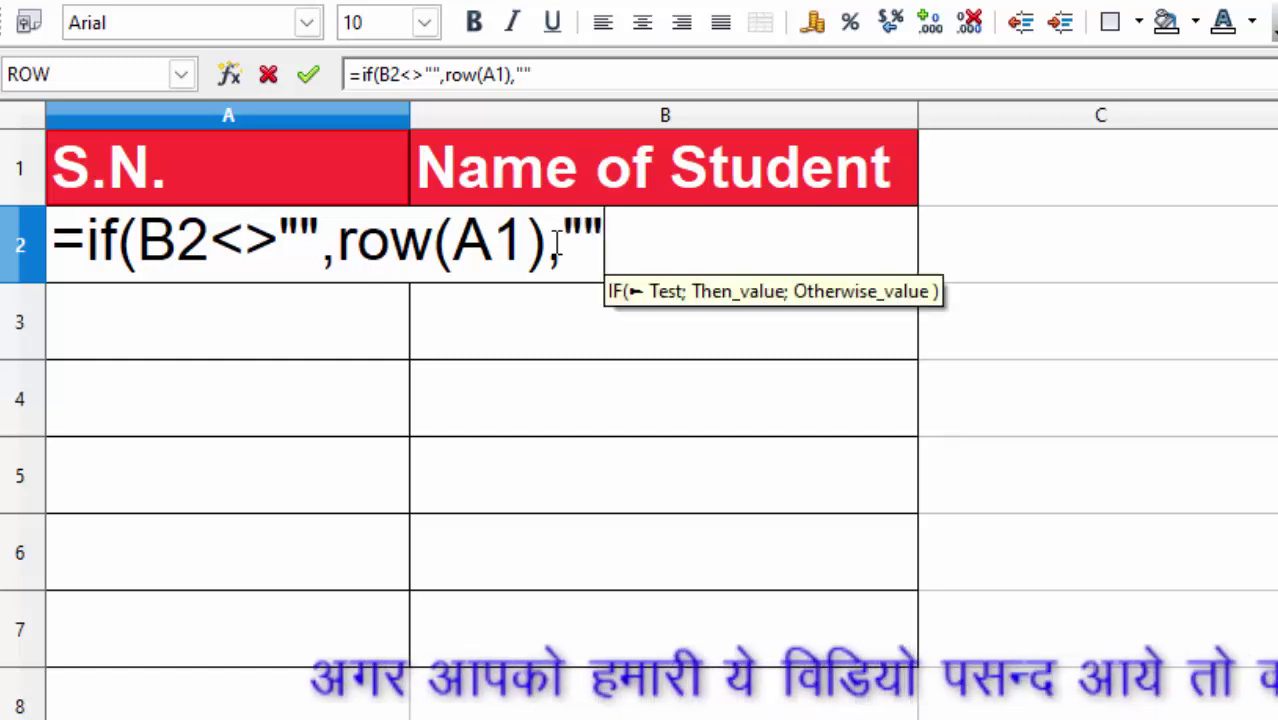
text())
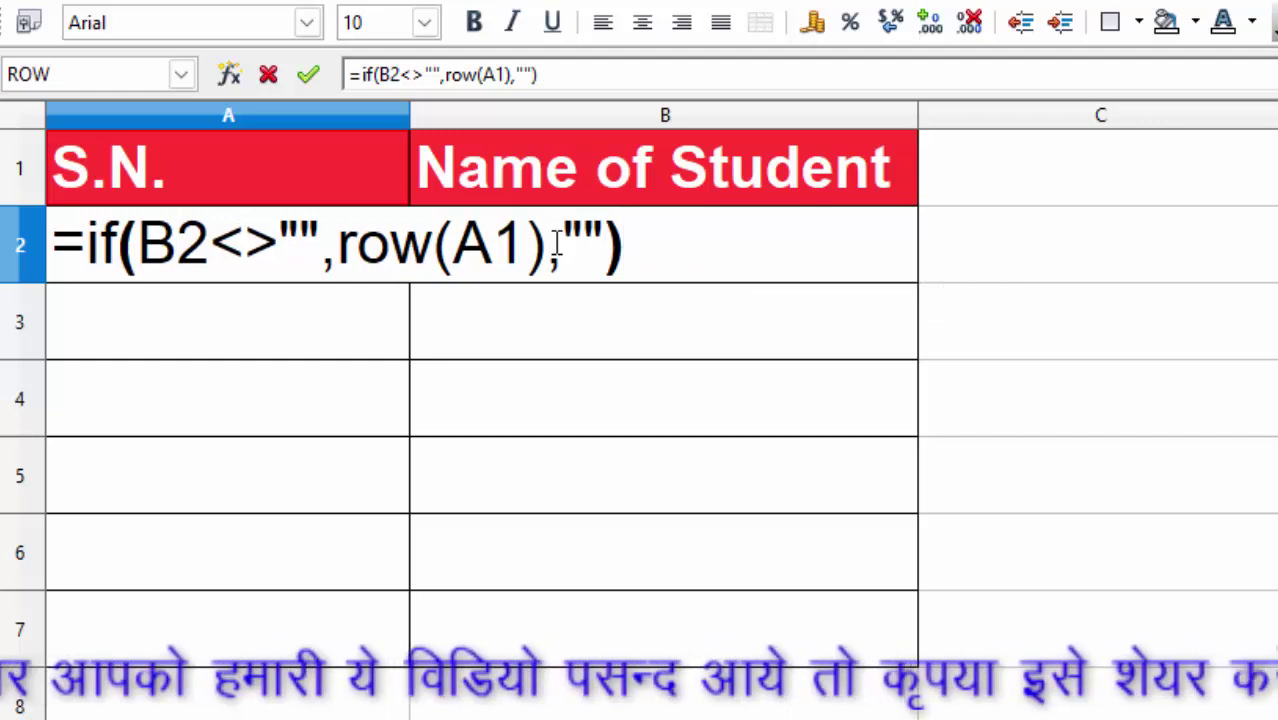
key(Return)
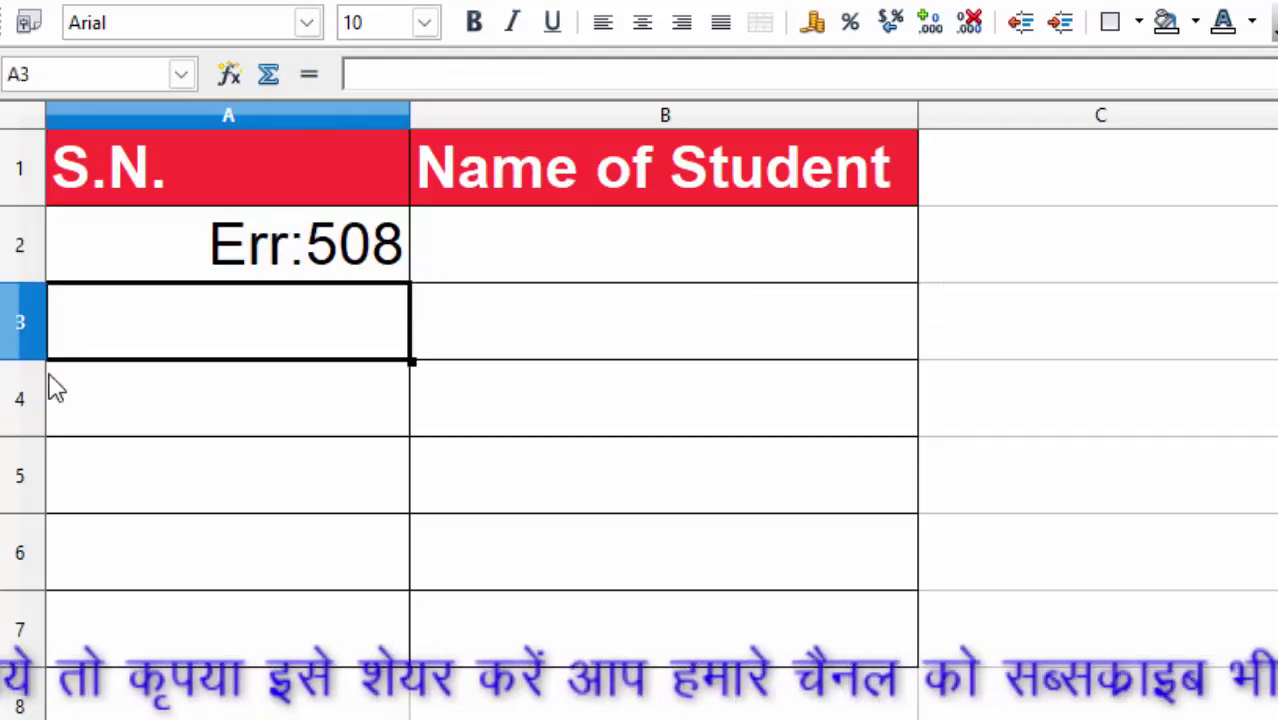
Step: Replace both commas in the A2 formula with semicolons, clearing Err:508, then select B2
click(188, 274)
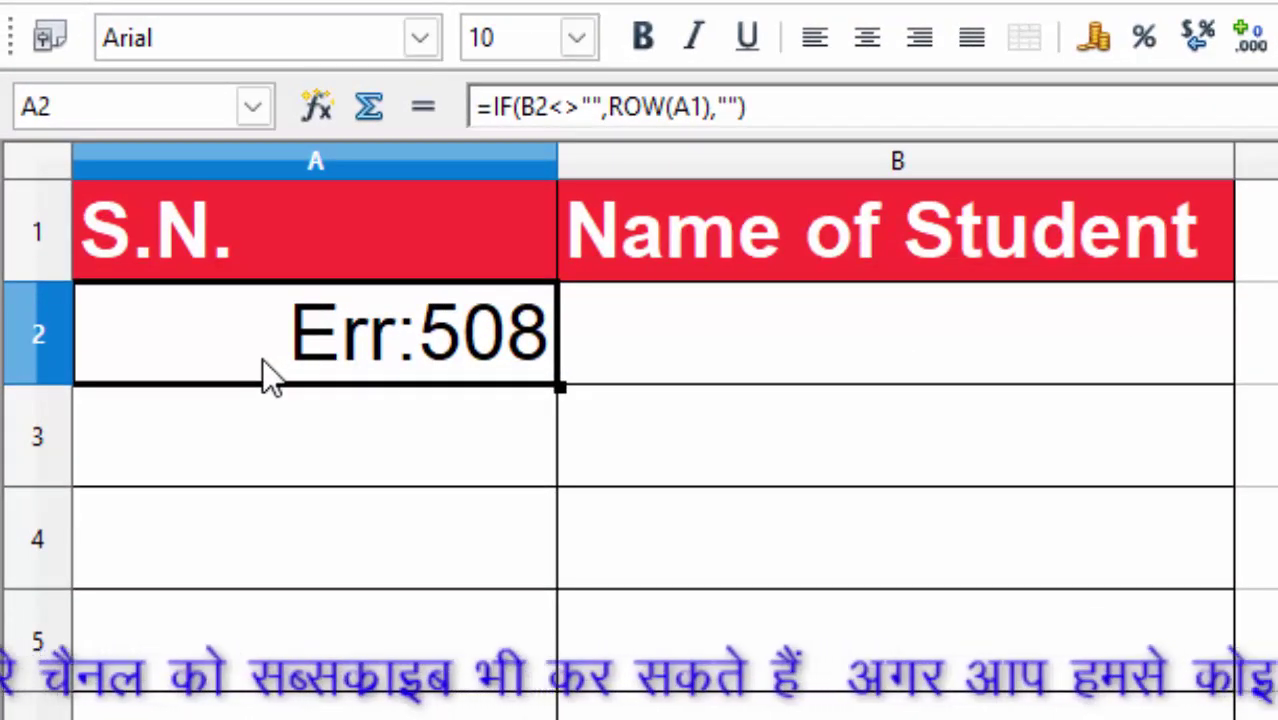
double_click(262, 358)
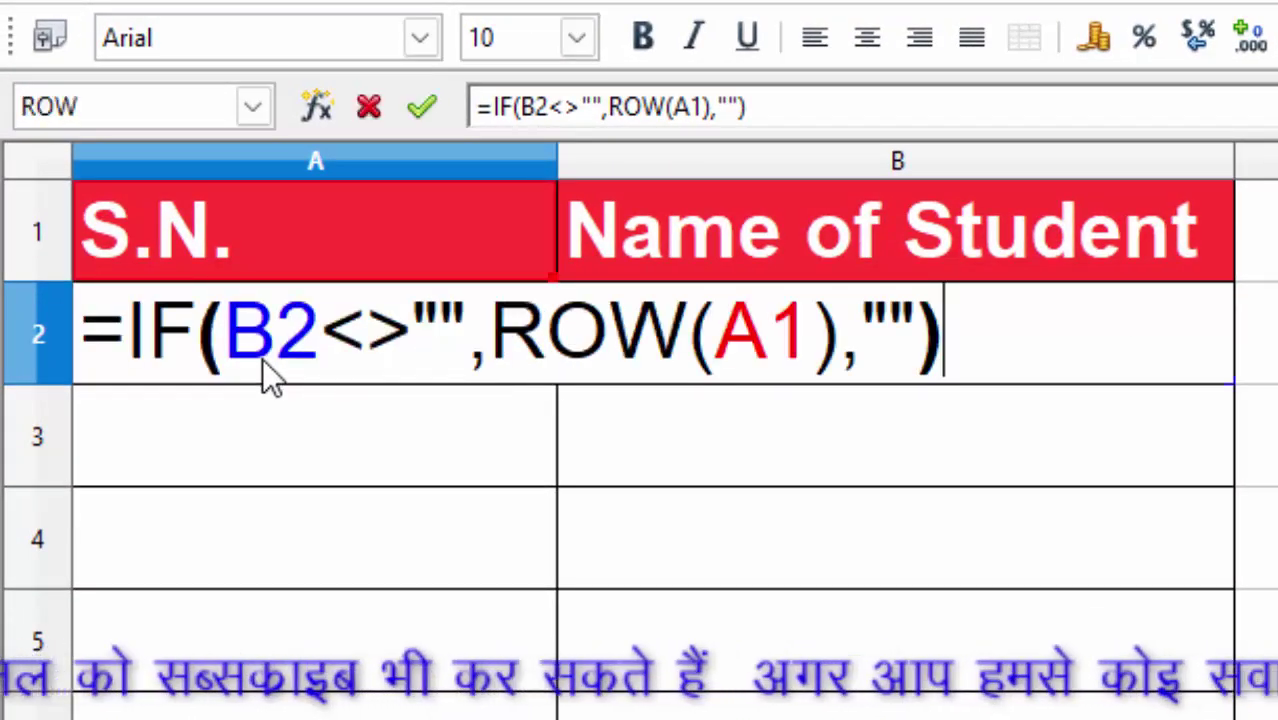
click(515, 338)
key(BackSpace)
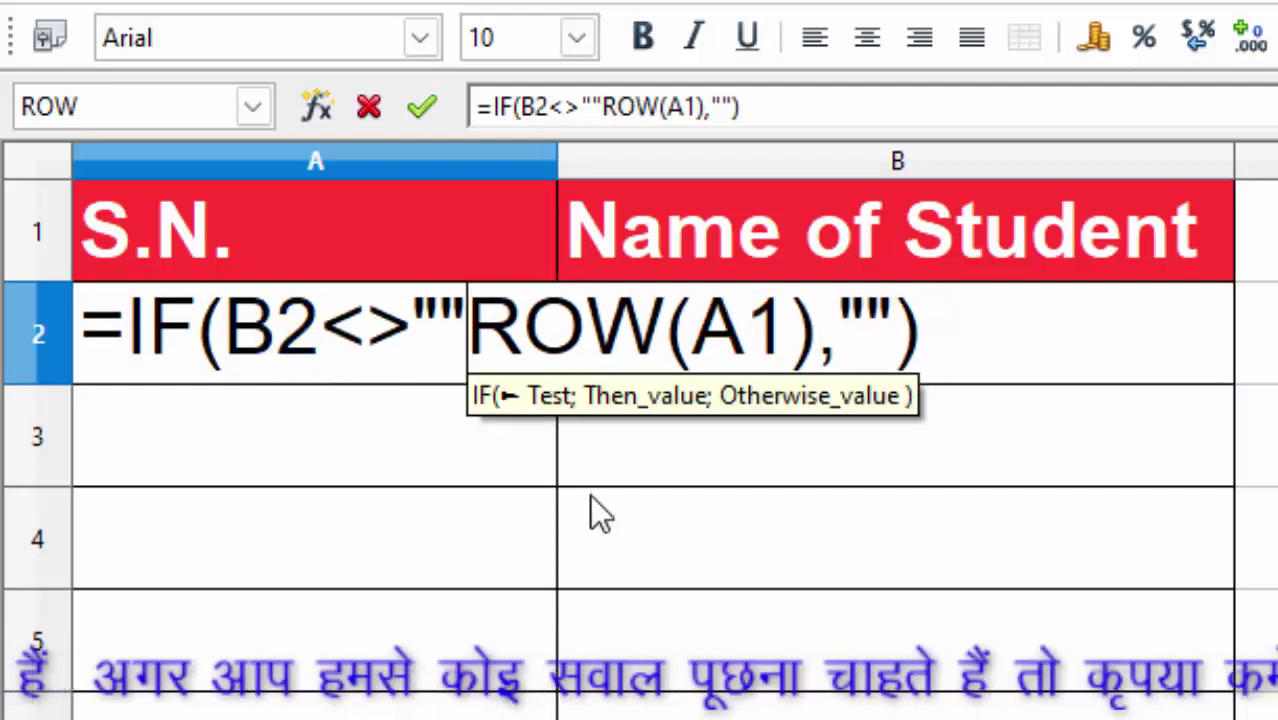
text(;)
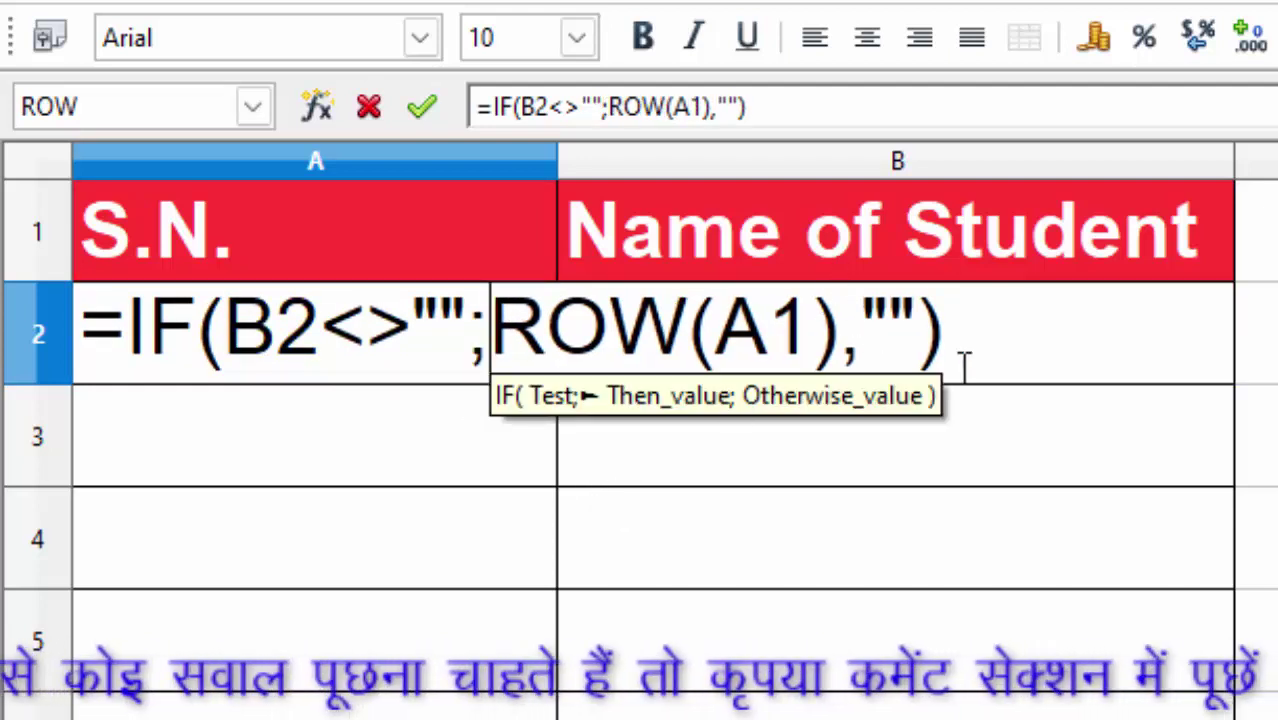
click(857, 335)
key(BackSpace)
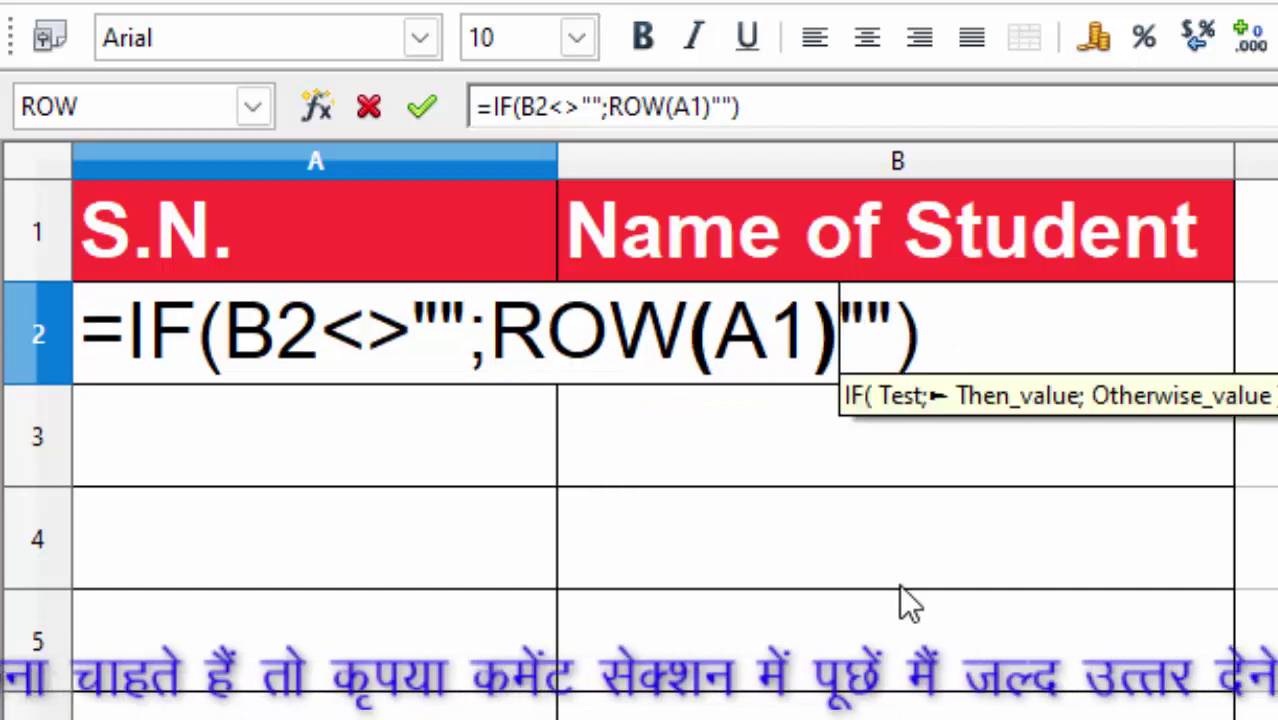
text(;)
key(Return)
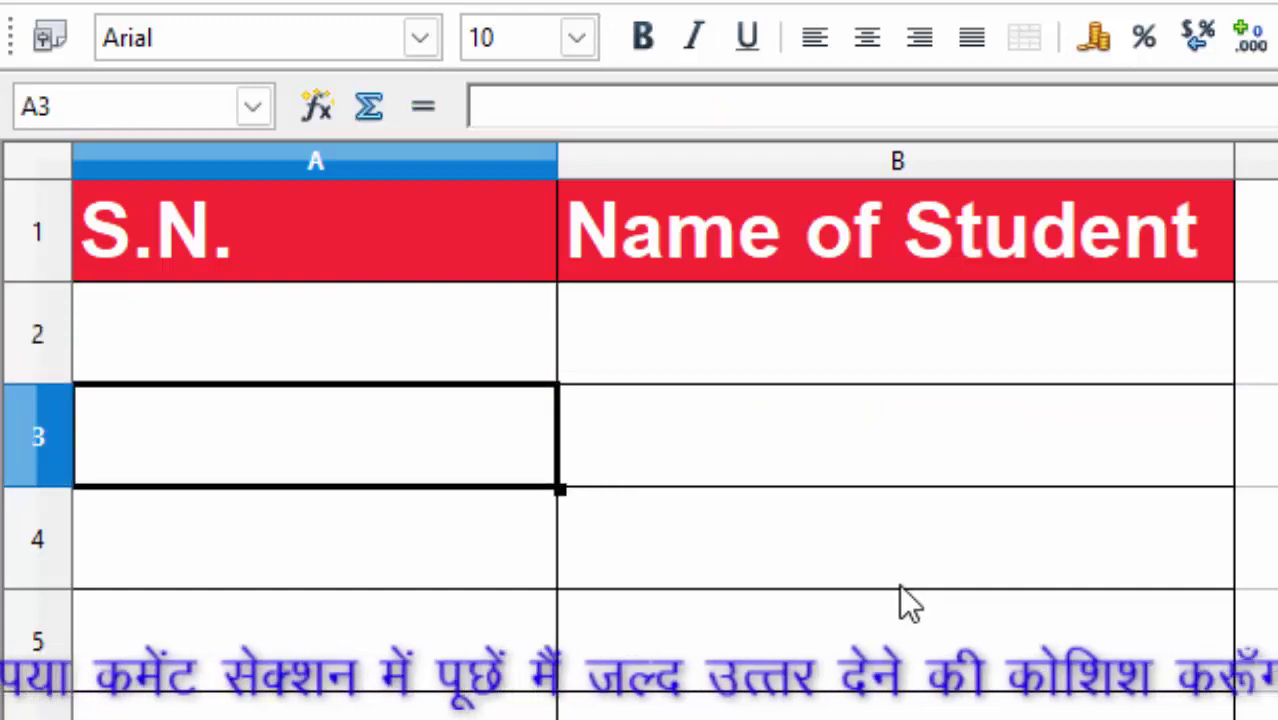
click(763, 362)
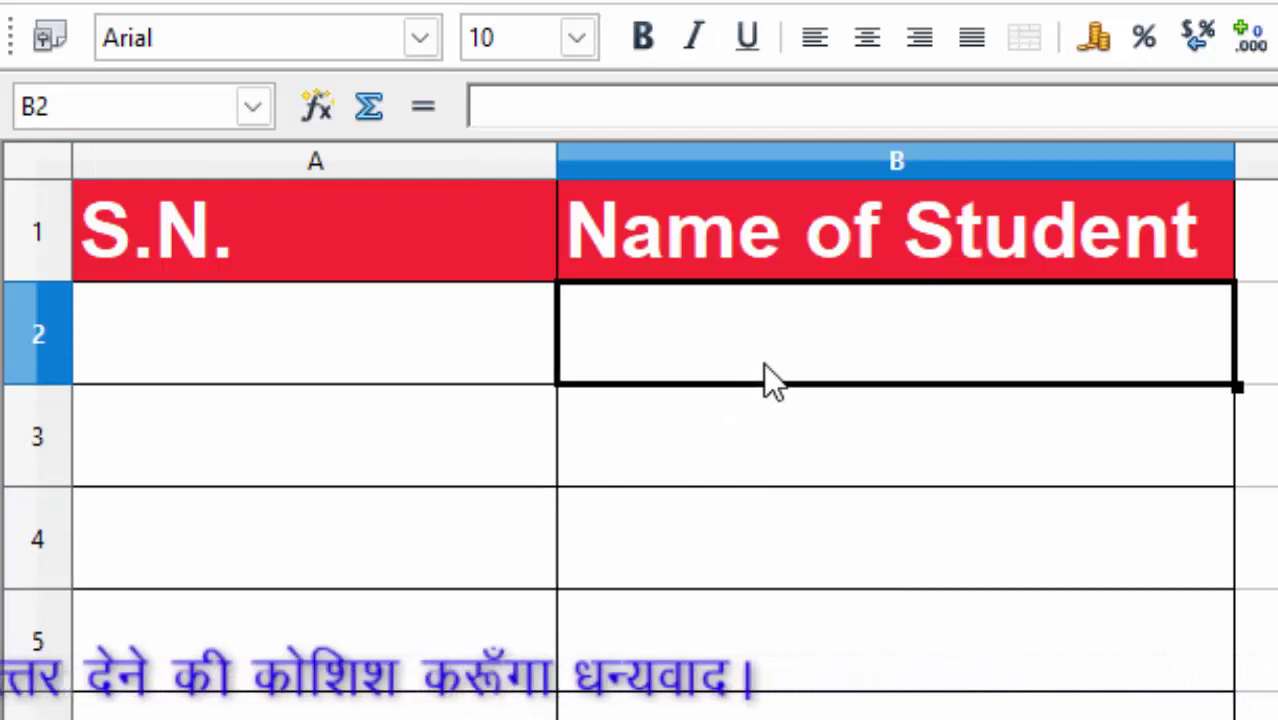
Step: Enter Ram in B2 so A2 shows 1, then fill A2's formula down to A7
text(Ram)
key(Return)
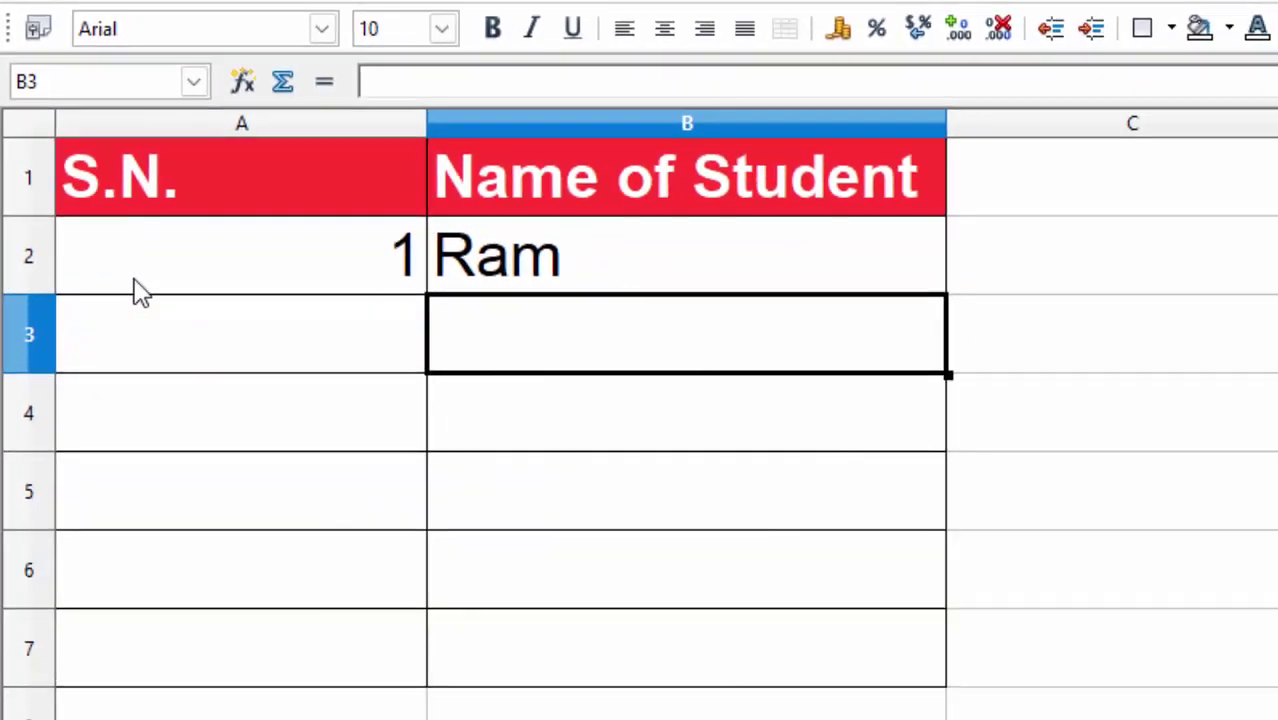
click(140, 289)
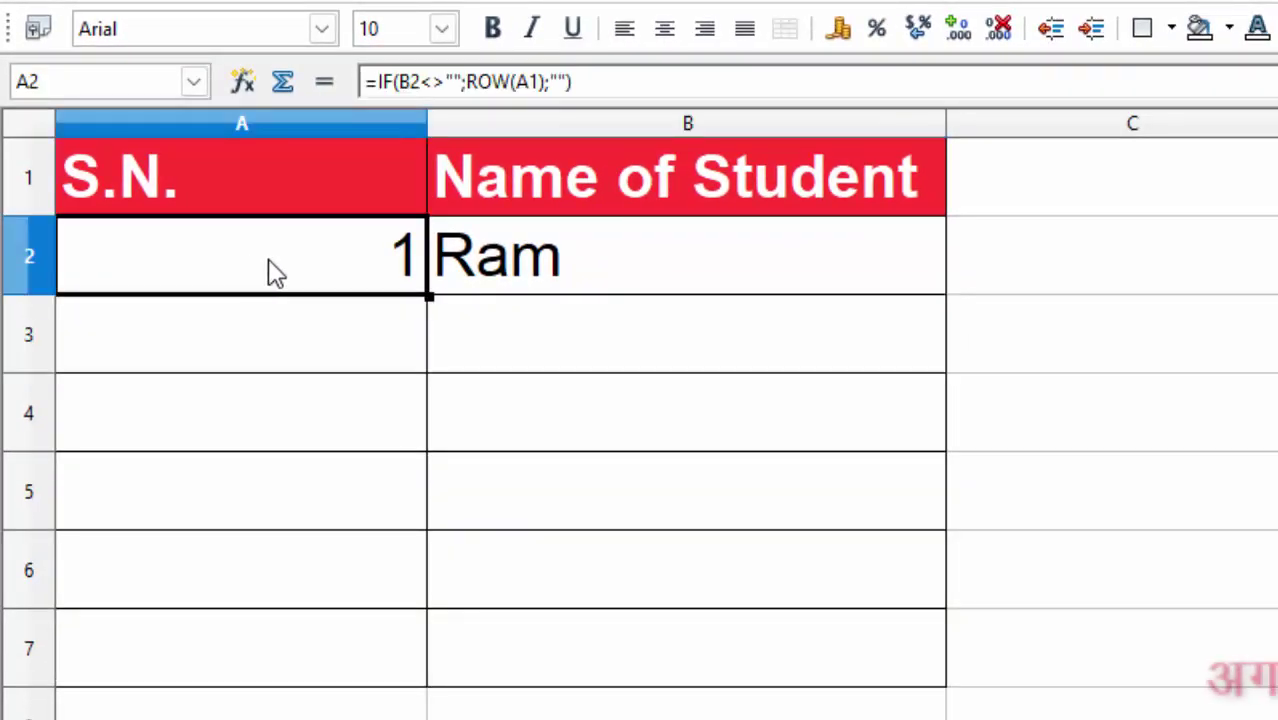
drag(428, 297, 425, 680)
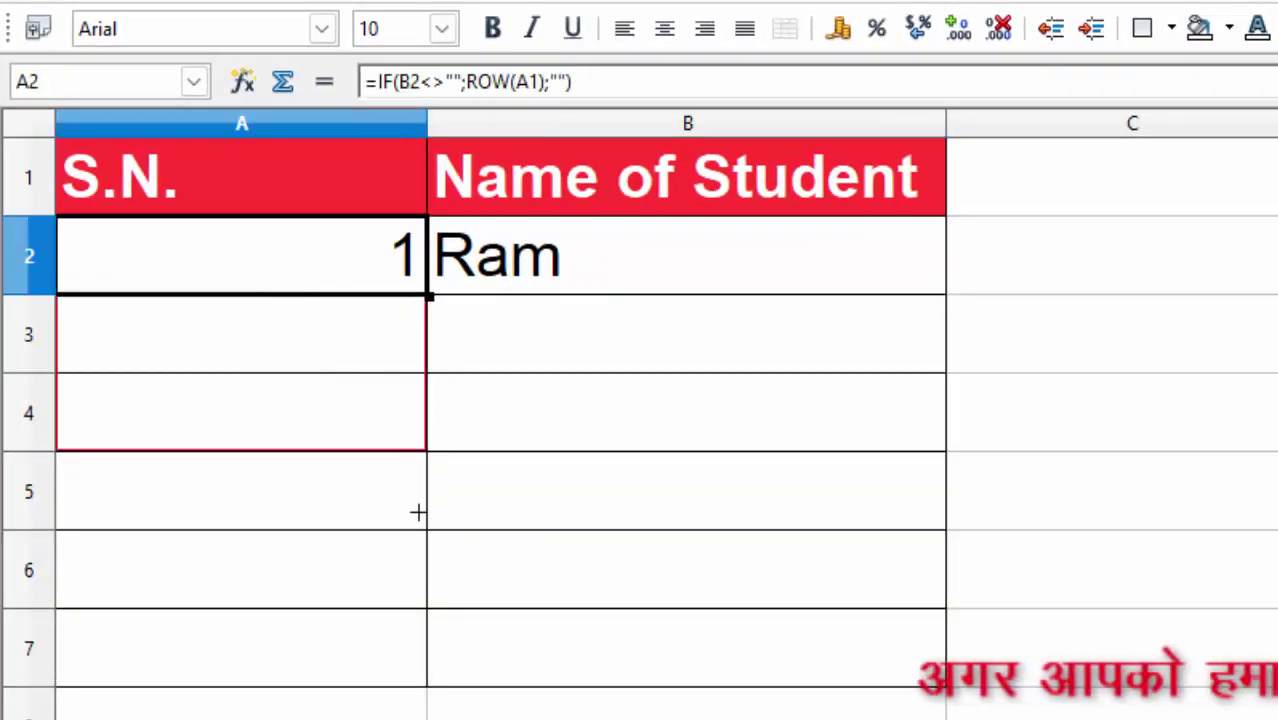
Step: Enter Shyam in B3 and Sanskriti in B4, fixing the misspelled 'Saskriti'
click(574, 345)
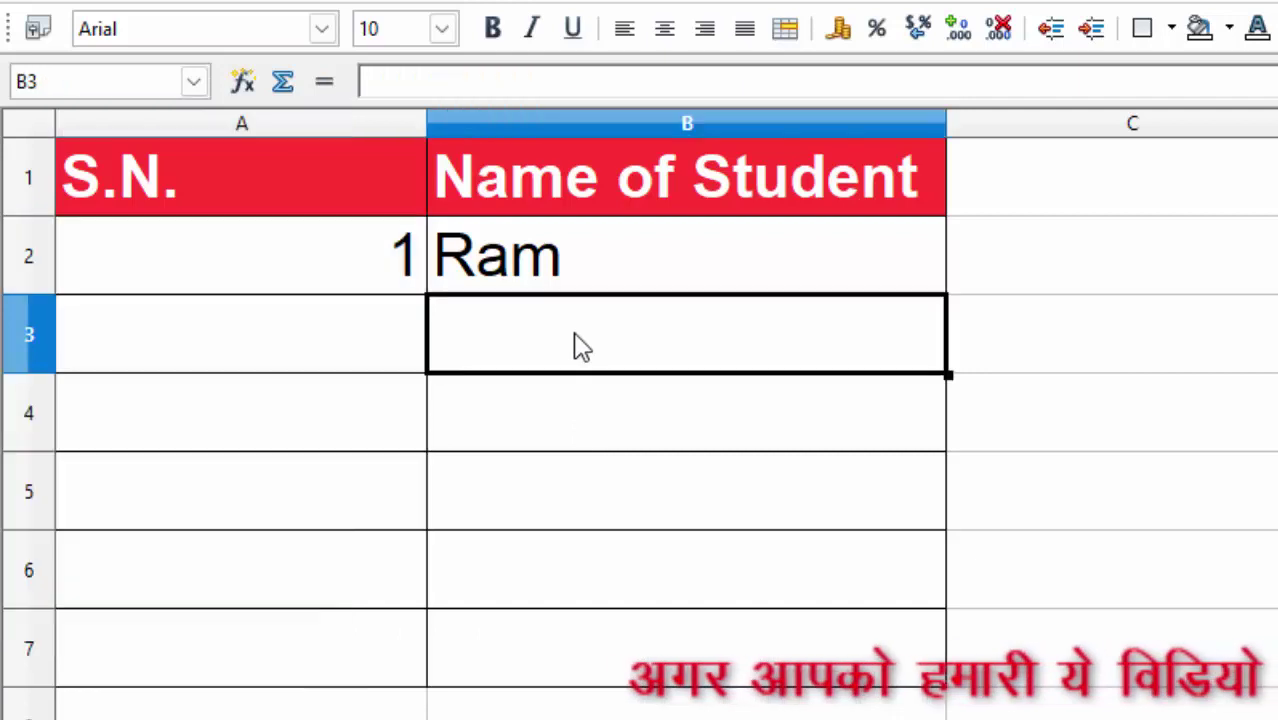
text(Shy)
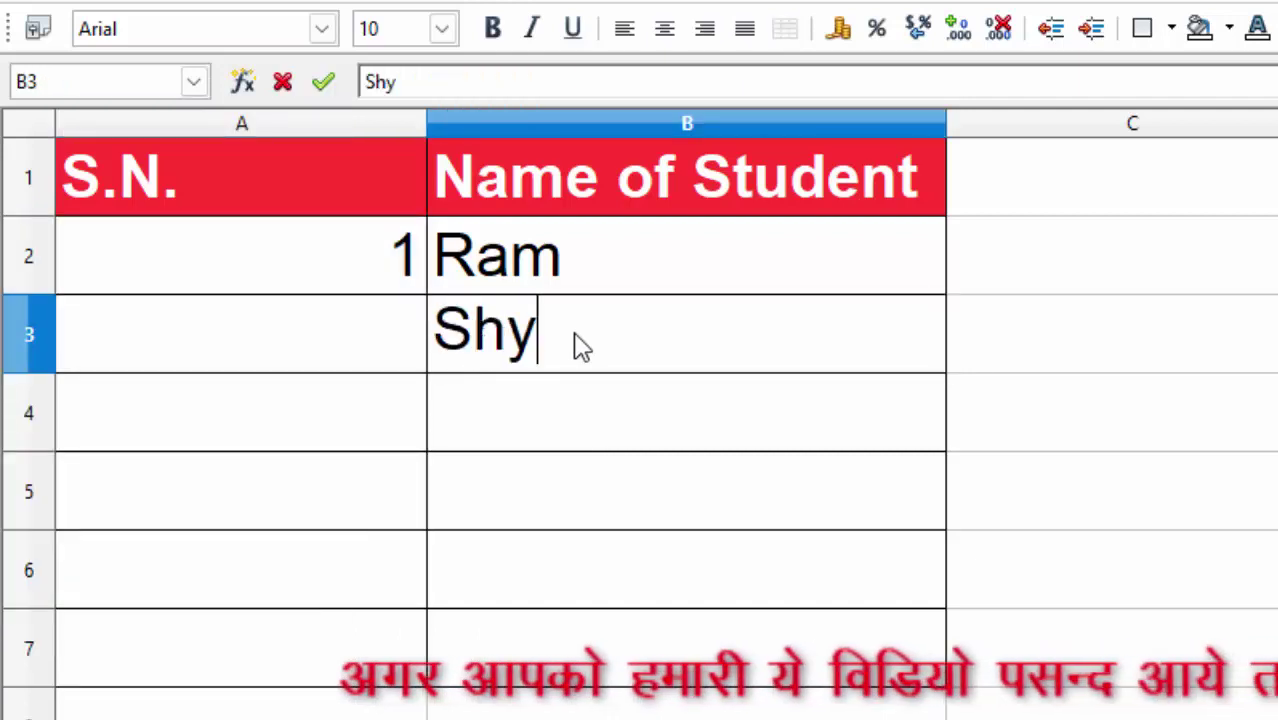
text(am)
key(Return)
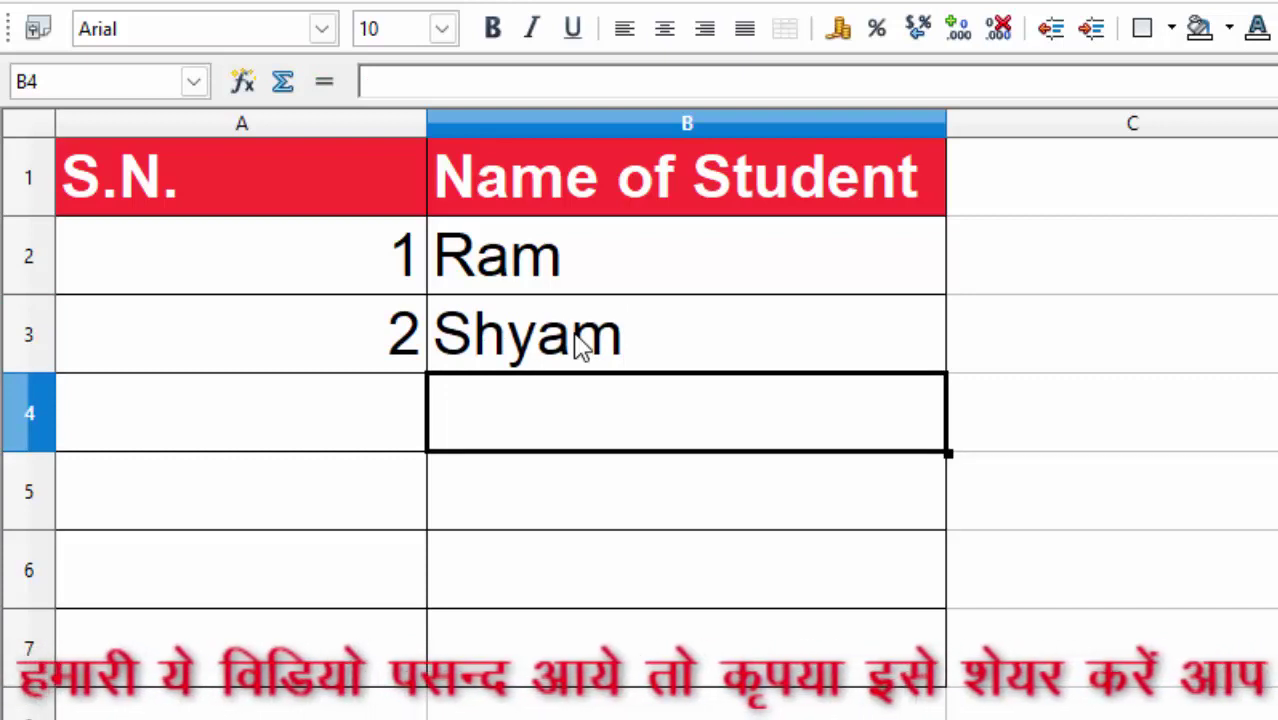
text(Saskr)
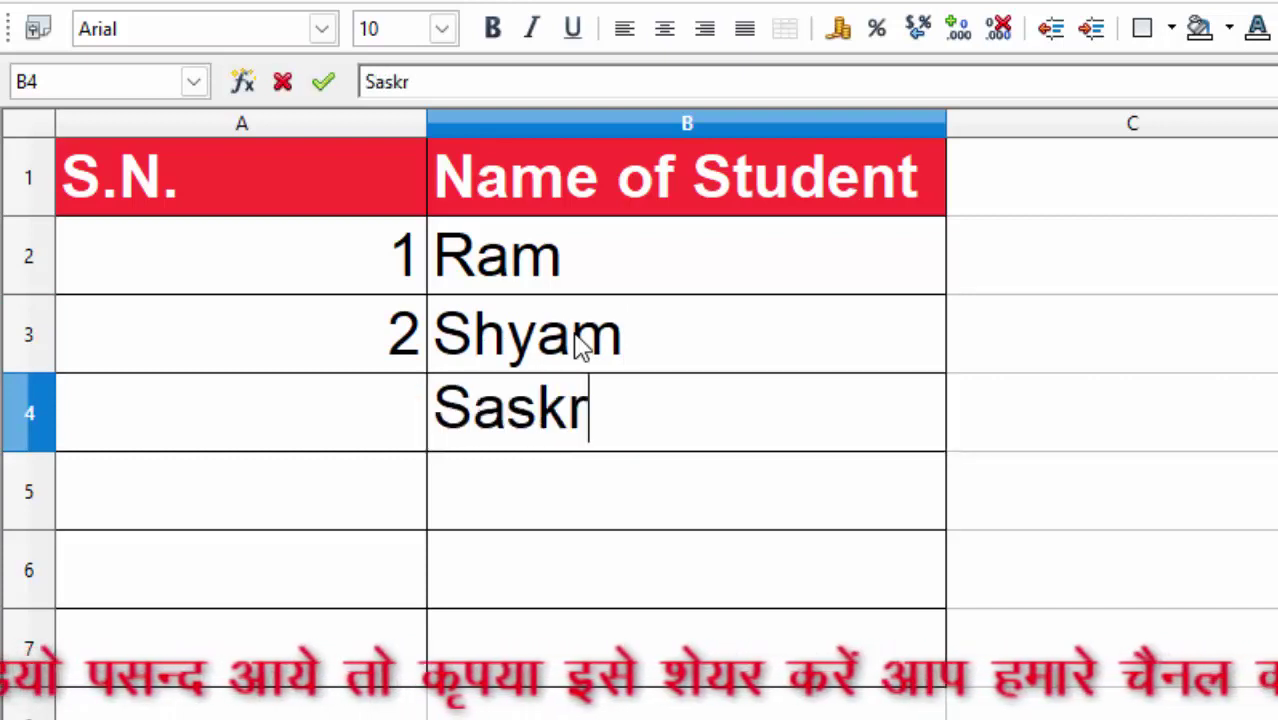
text(iti)
key(Return)
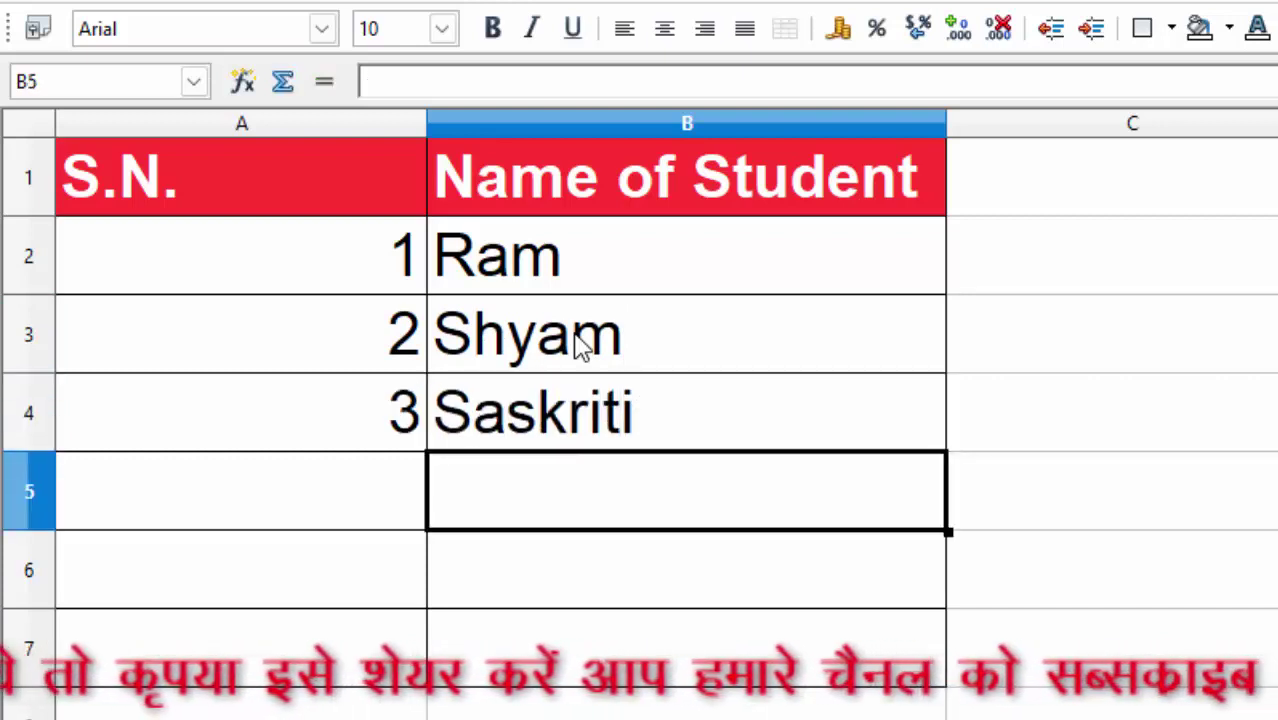
click(512, 418)
double_click(512, 418)
text(n)
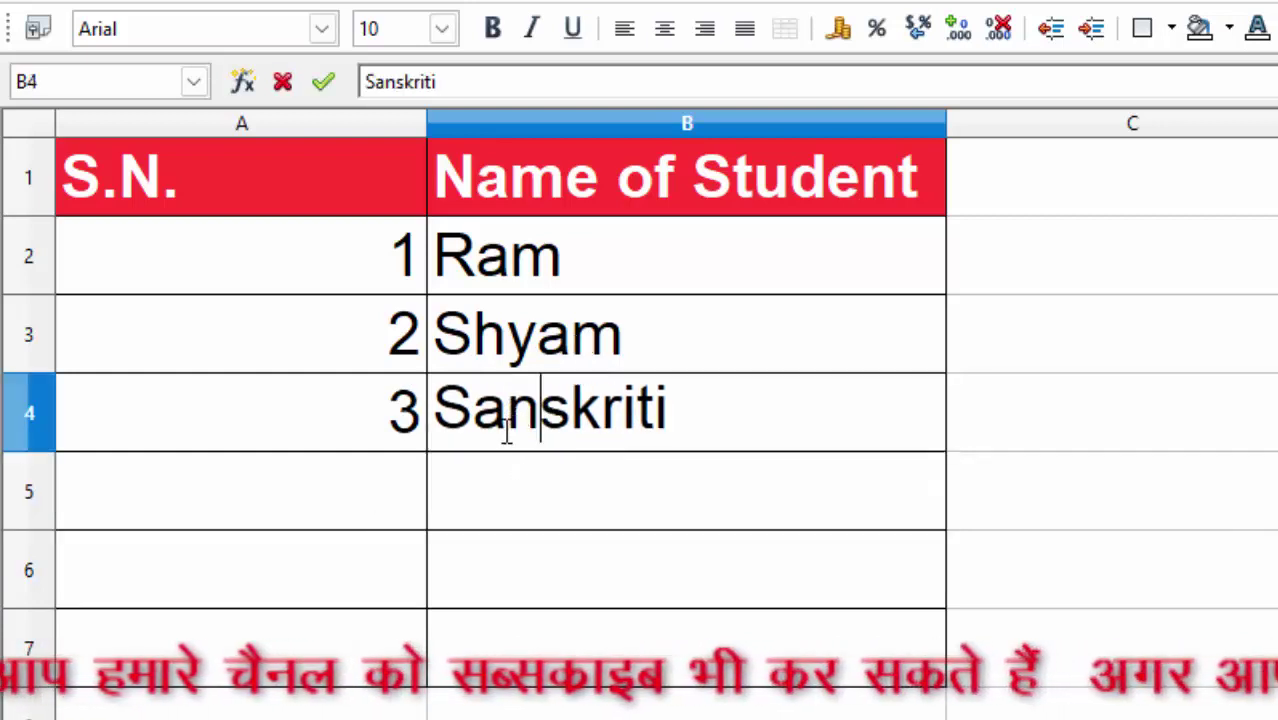
click(510, 488)
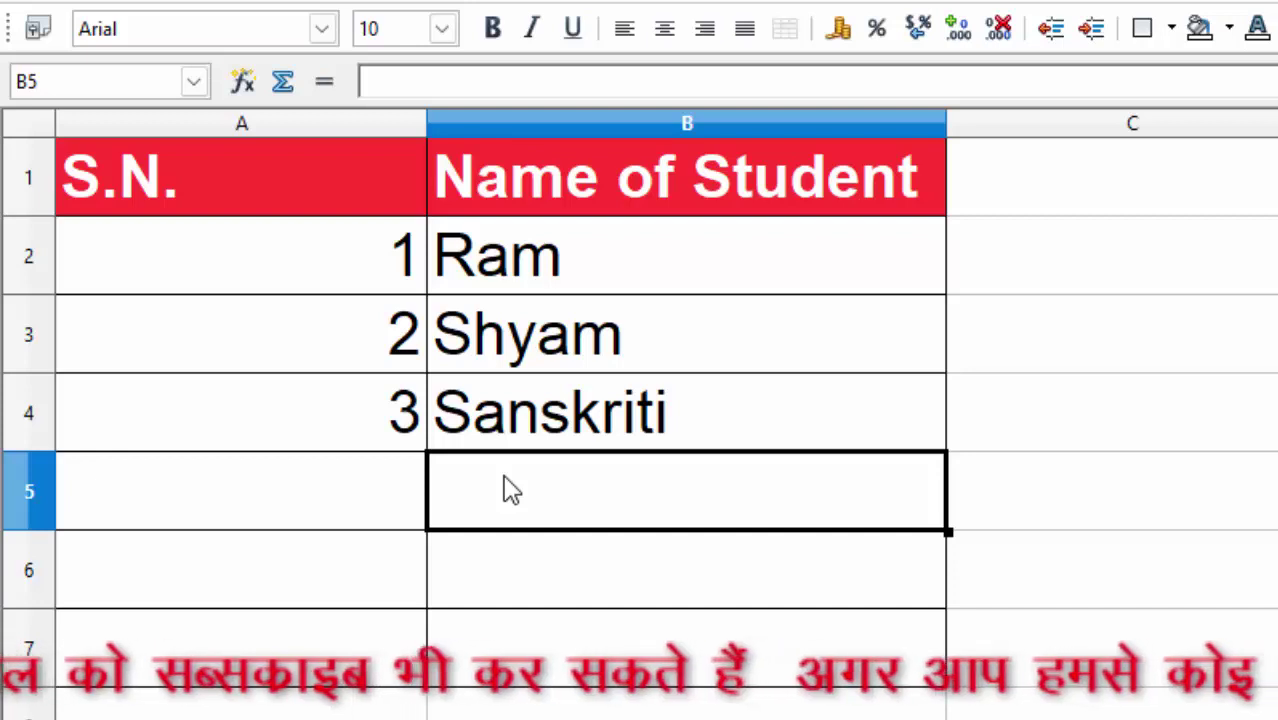
Step: Enter Yuvraj in B5 and Manoj in B6, numbered 4 and 5
text(Yu)
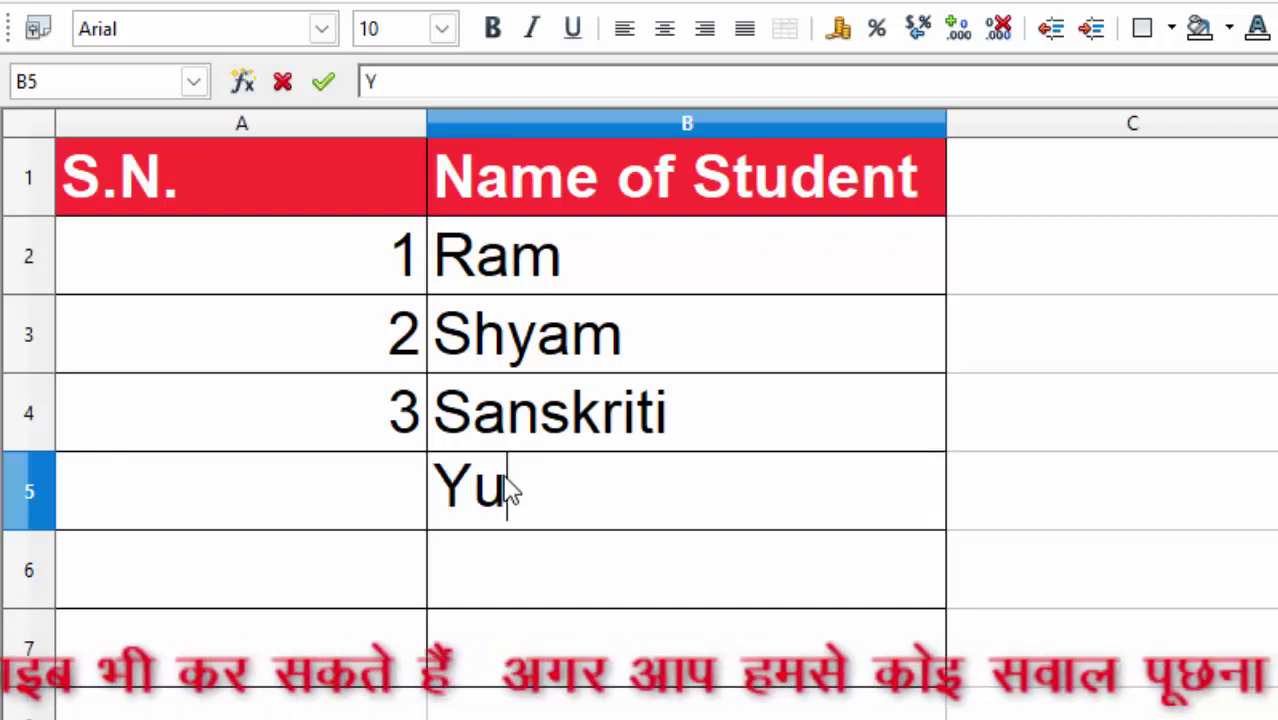
text(vraj)
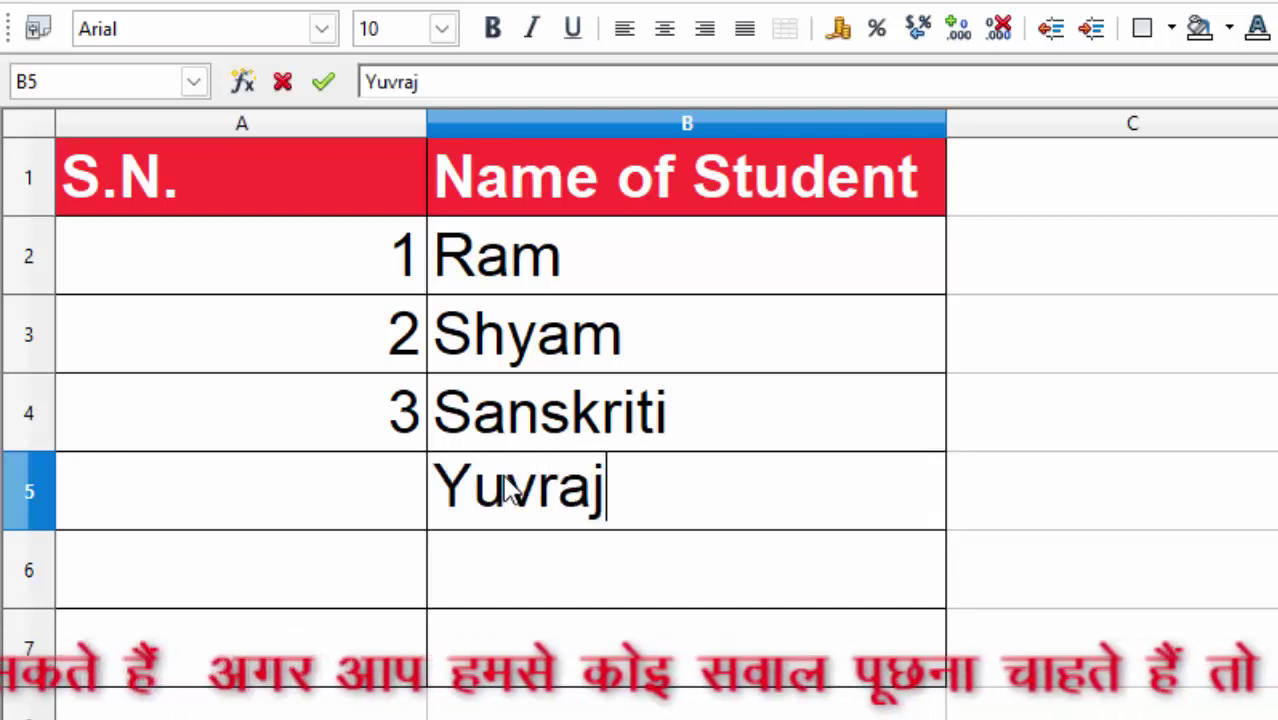
key(Return)
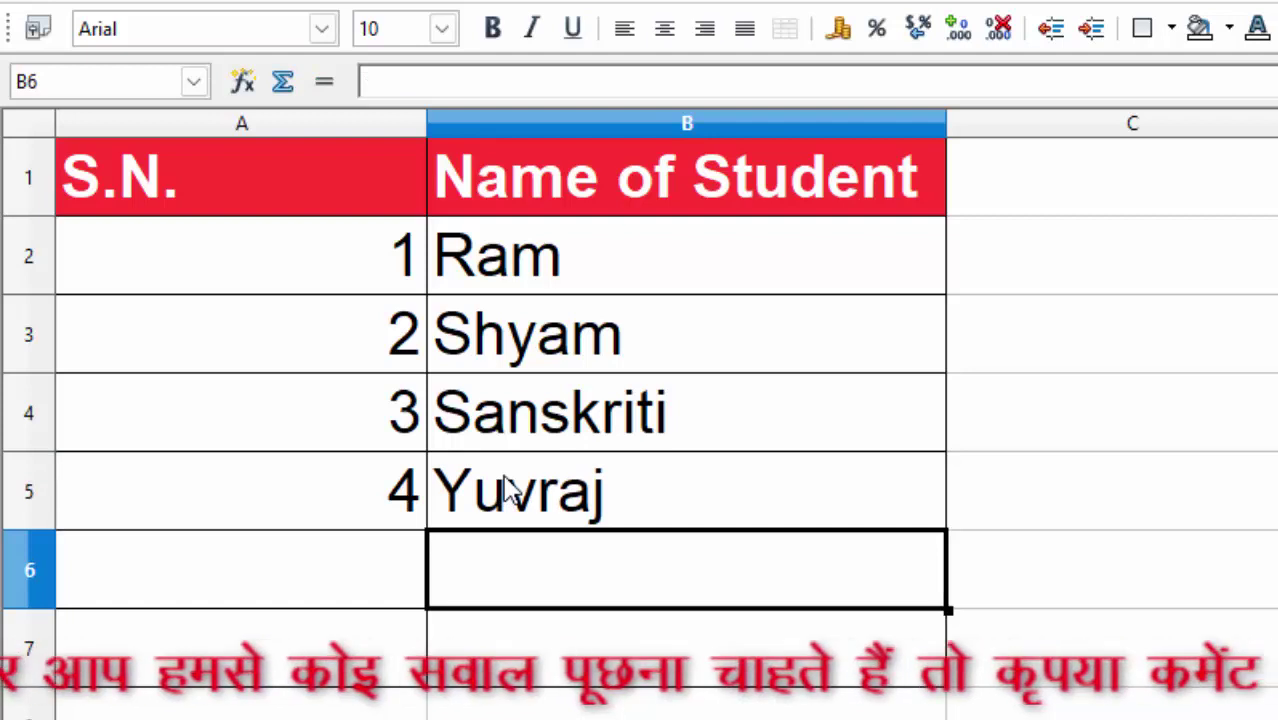
text(Man)
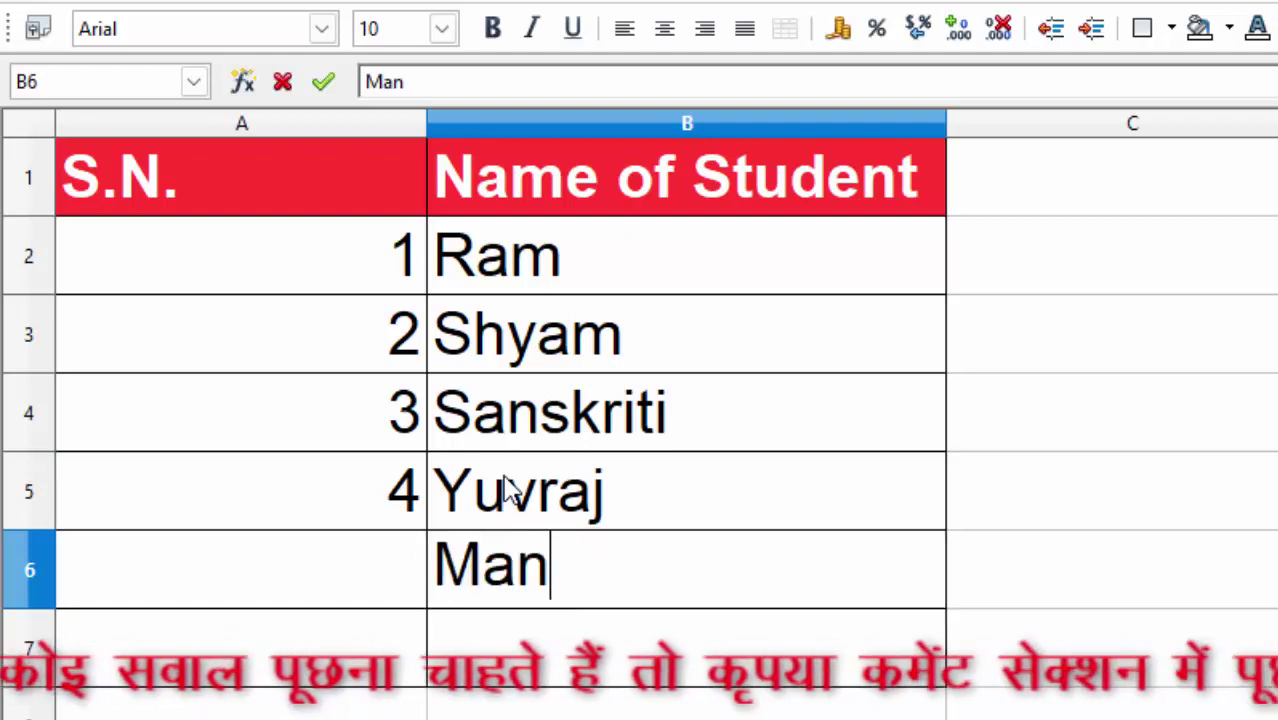
text(oj)
key(Return)
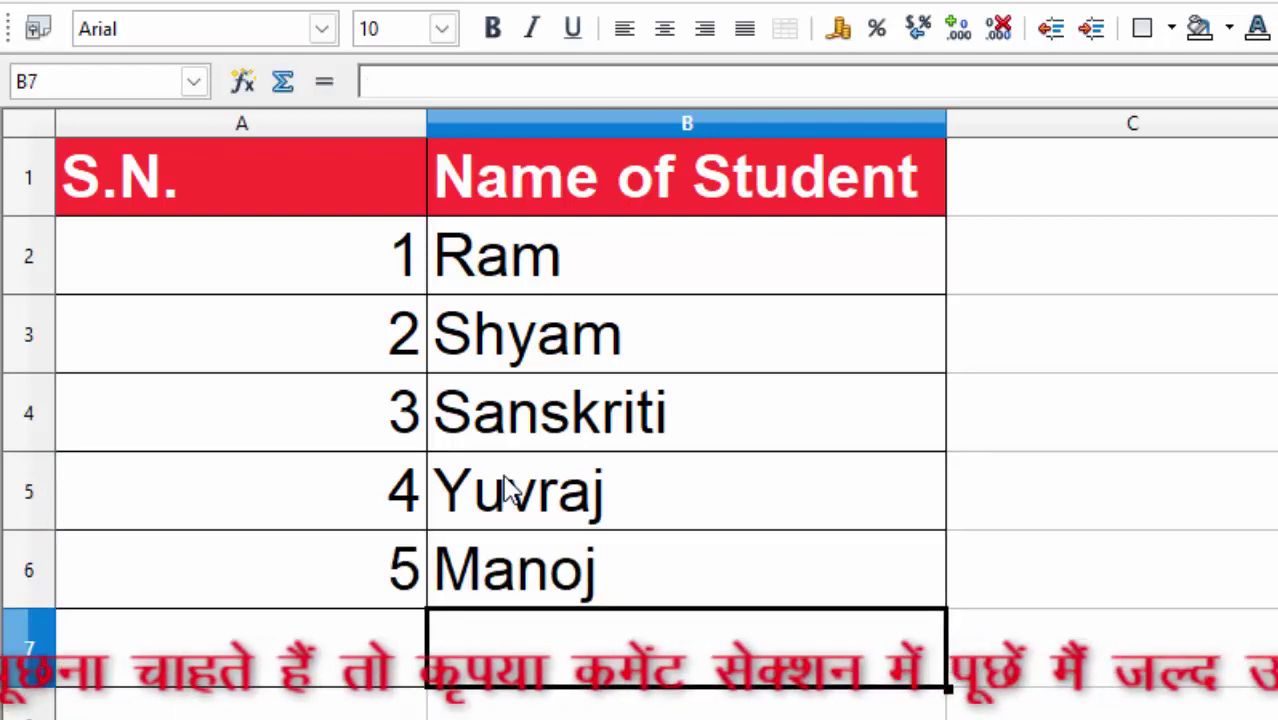